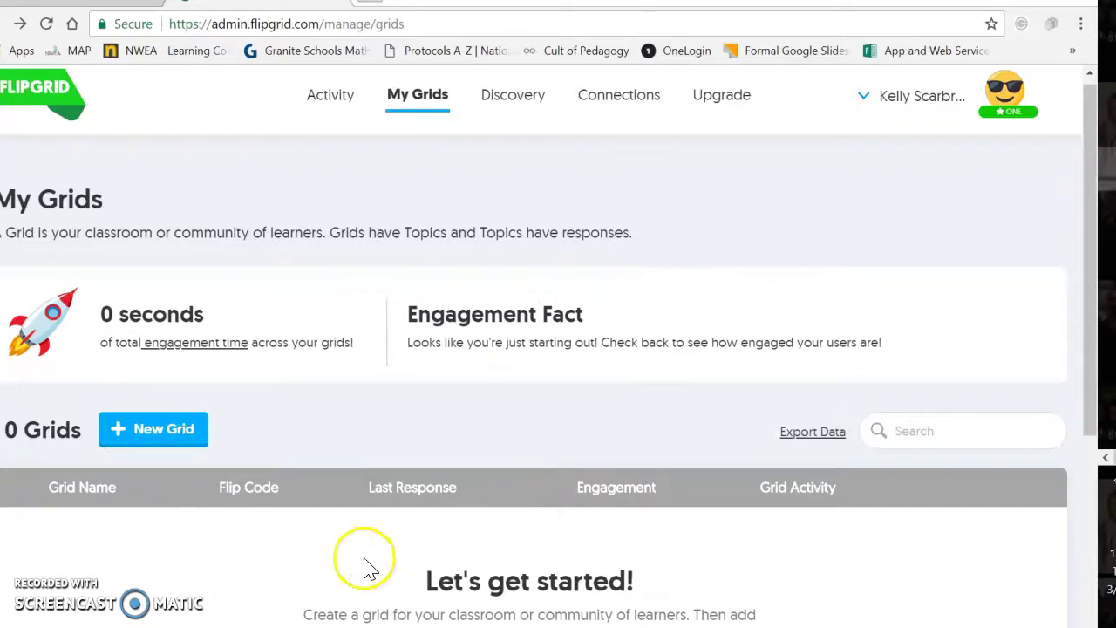
- Create a new grid and title it 'Teacher Appreciation', fixing a typo in the name
click(156, 429)
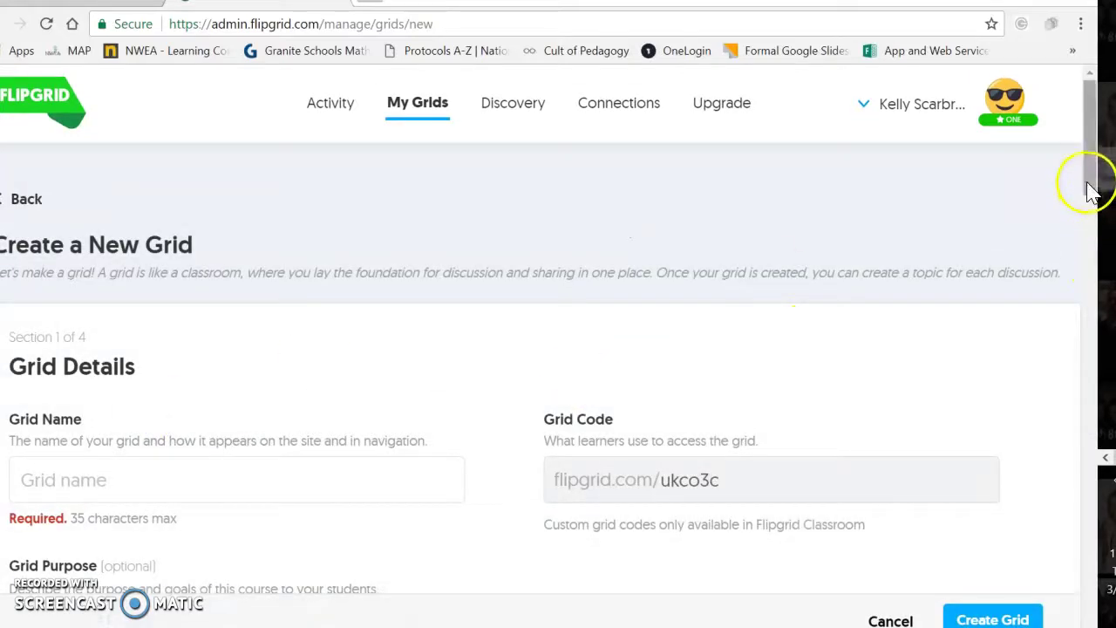
drag(1090, 191, 1077, 228)
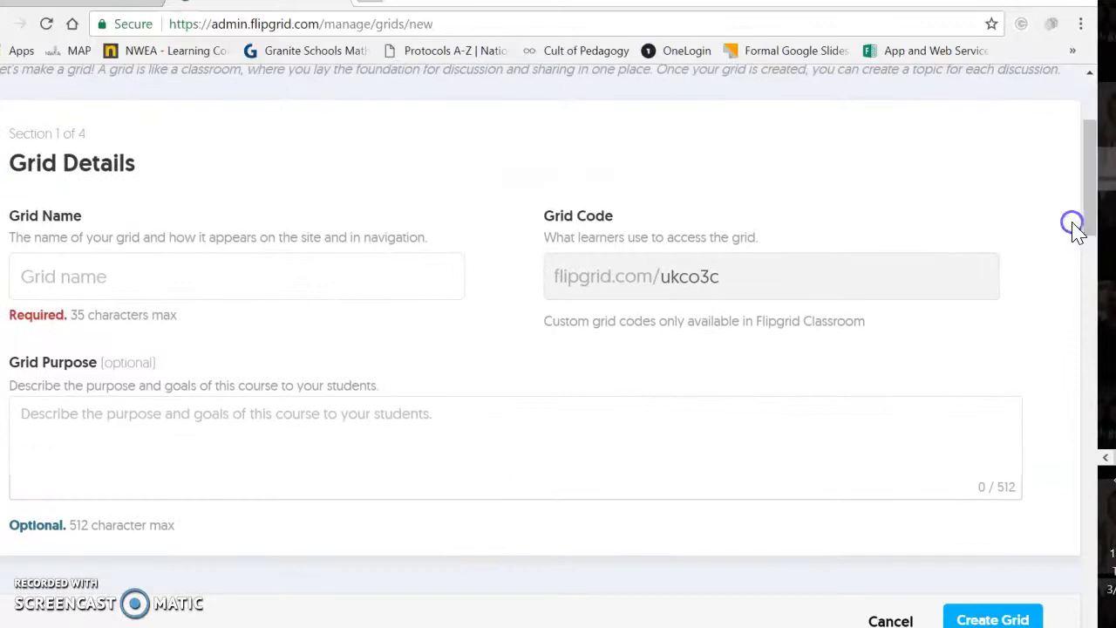
click(443, 275)
text(T)
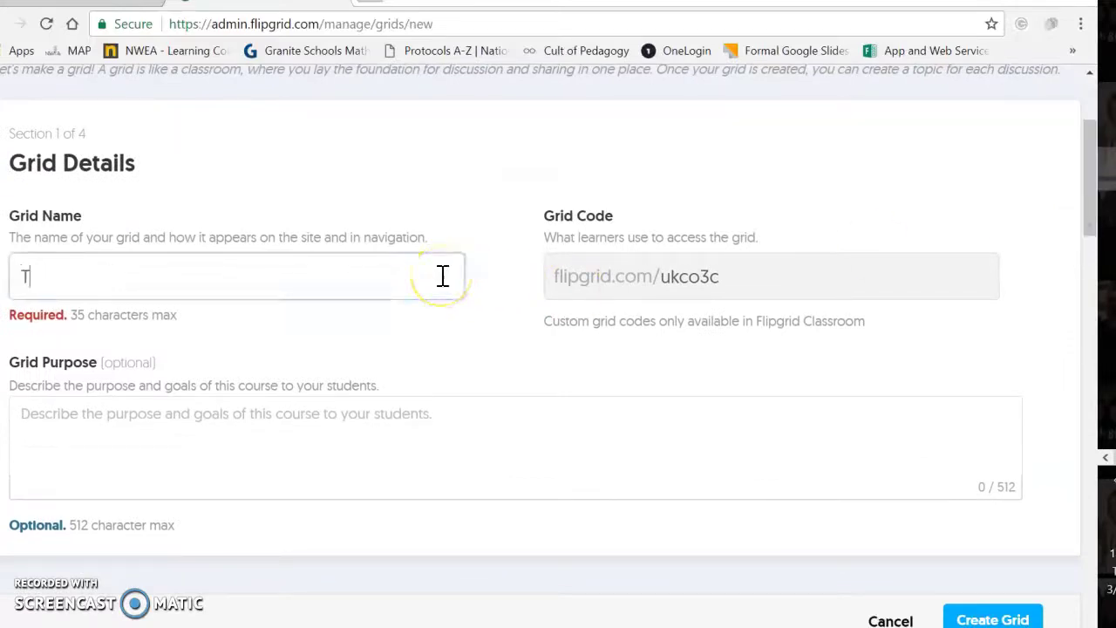
text(eachr A)
key(BackSpace)
key(BackSpace)
key(BackSpace)
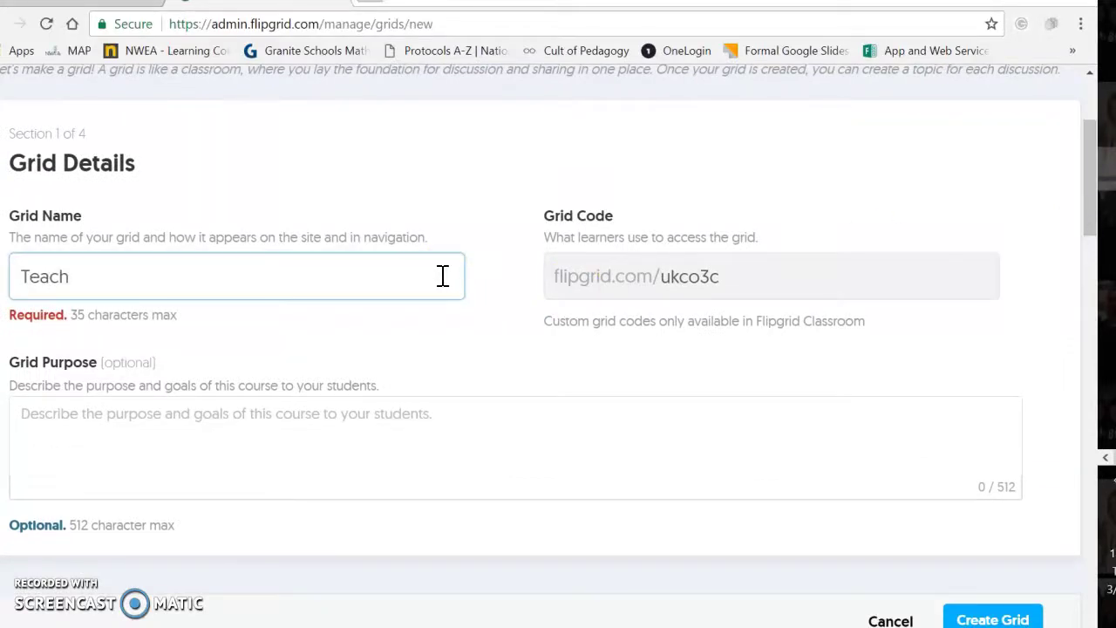
text(er Appreci)
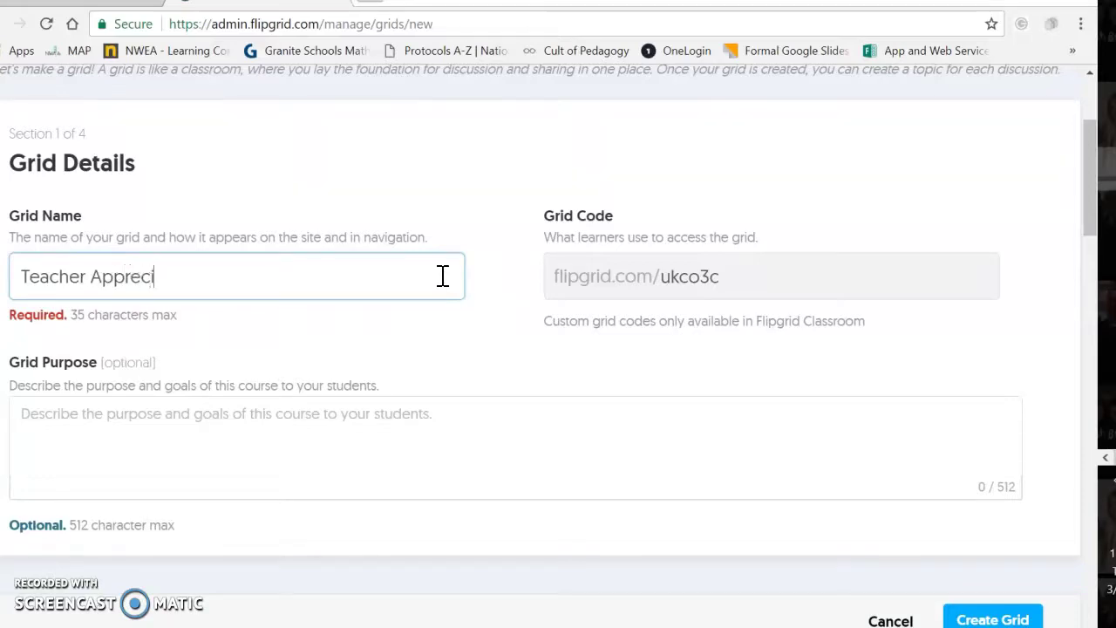
text(ation)
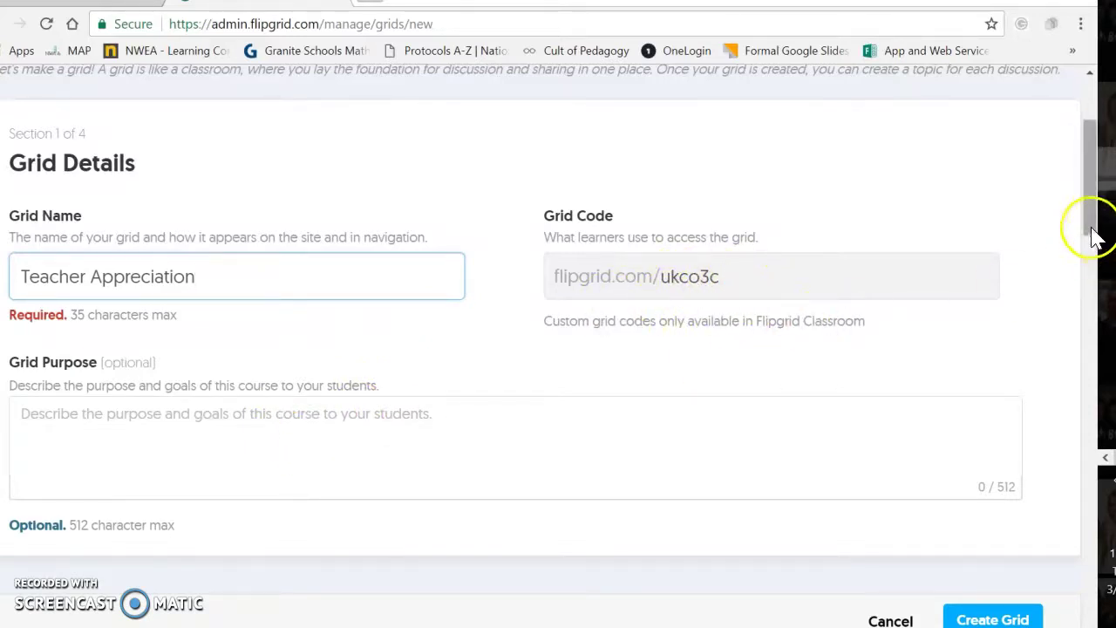
drag(1090, 224, 1089, 331)
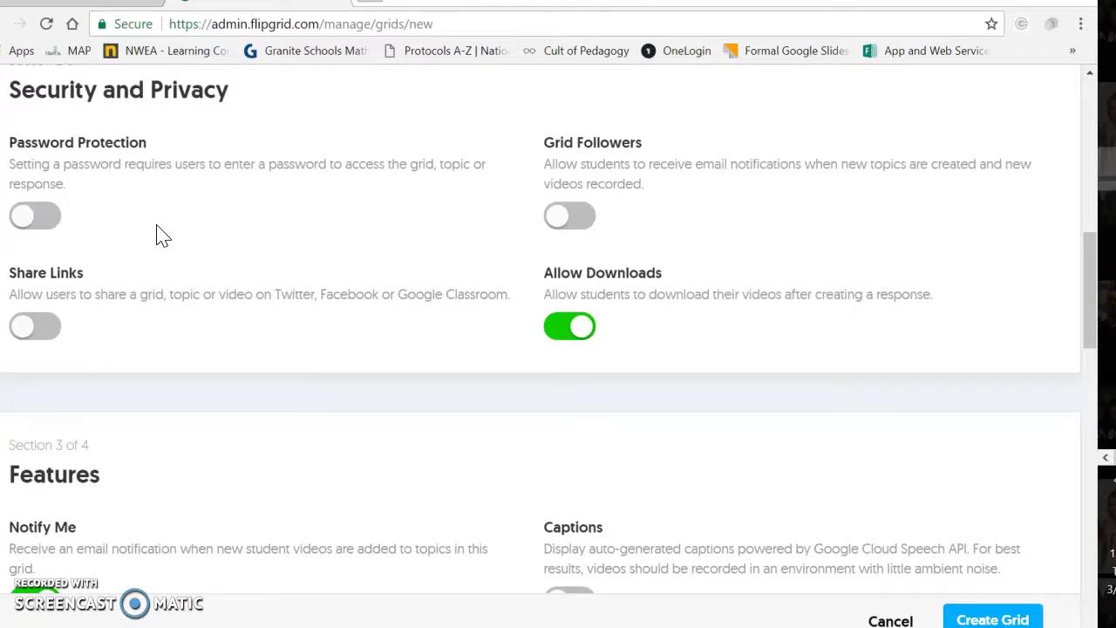
click(40, 222)
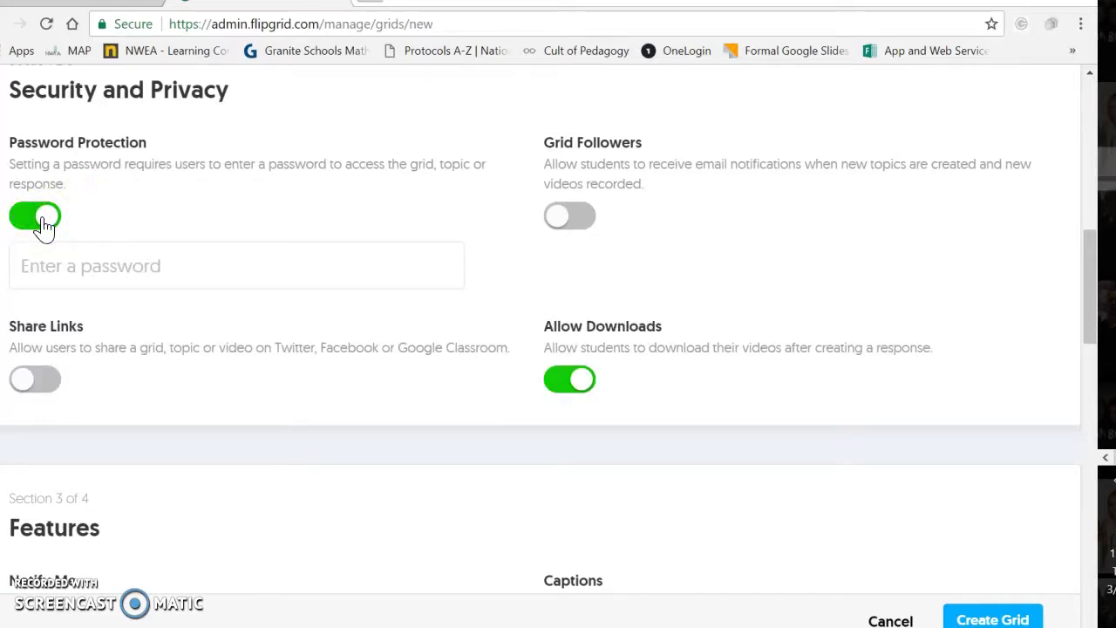
click(39, 264)
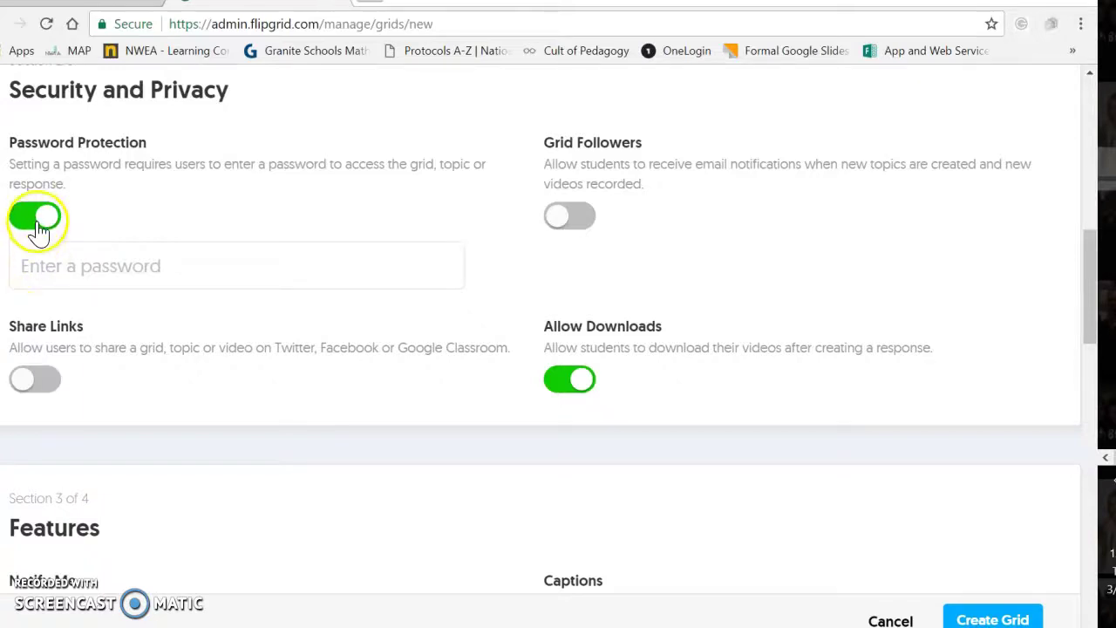
click(36, 224)
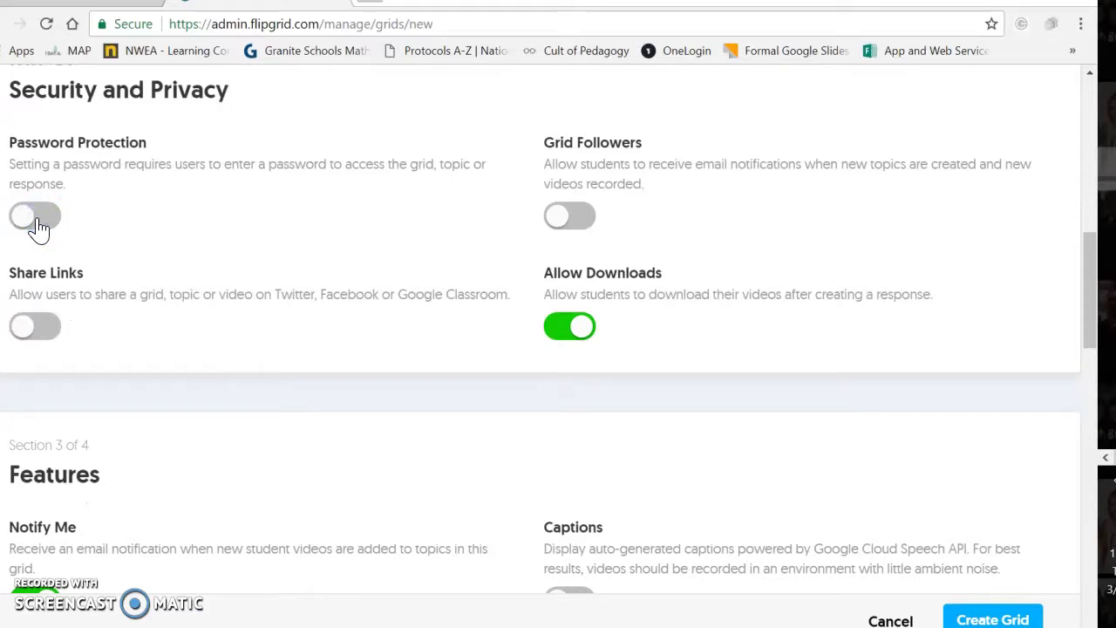
click(39, 225)
click(38, 261)
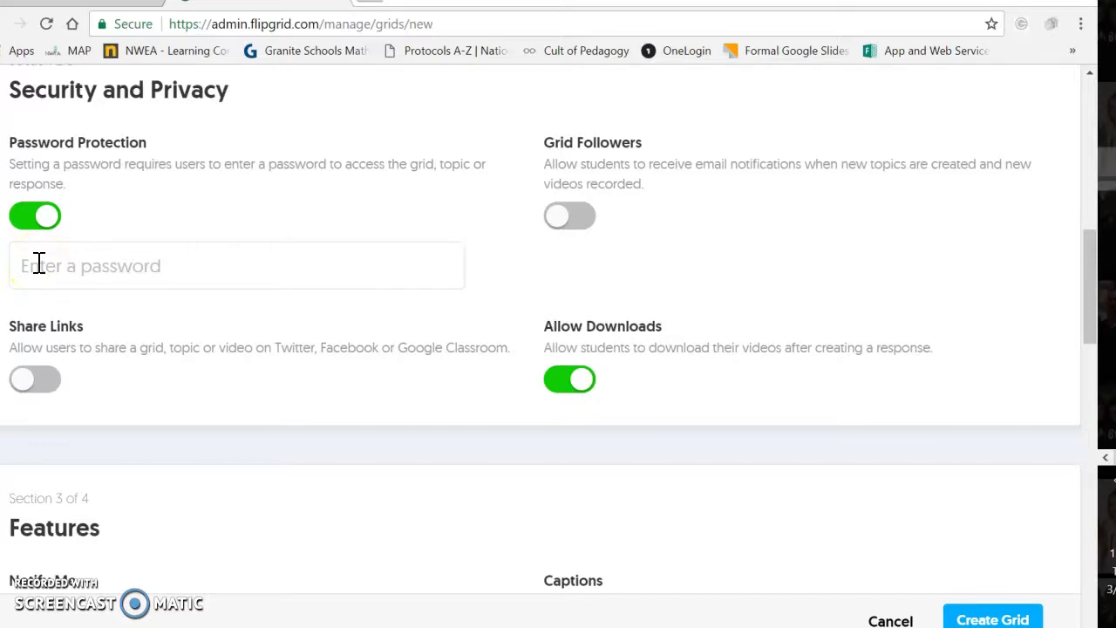
click(37, 223)
click(38, 224)
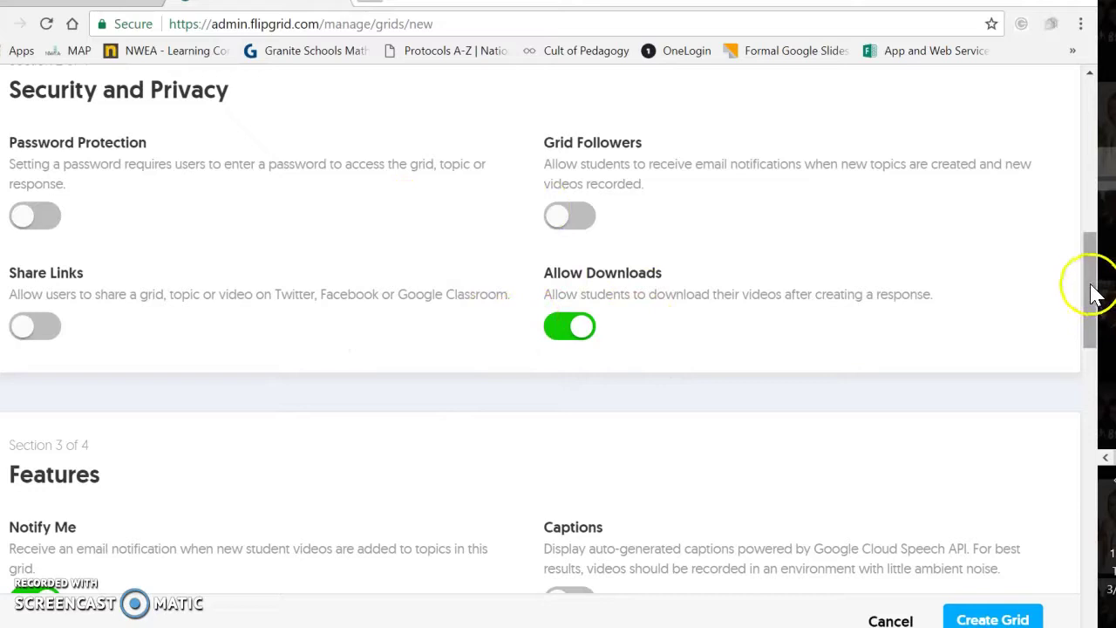
- Switch Notify Me off and leave the grid's Active State set to Active
drag(1090, 294, 1090, 369)
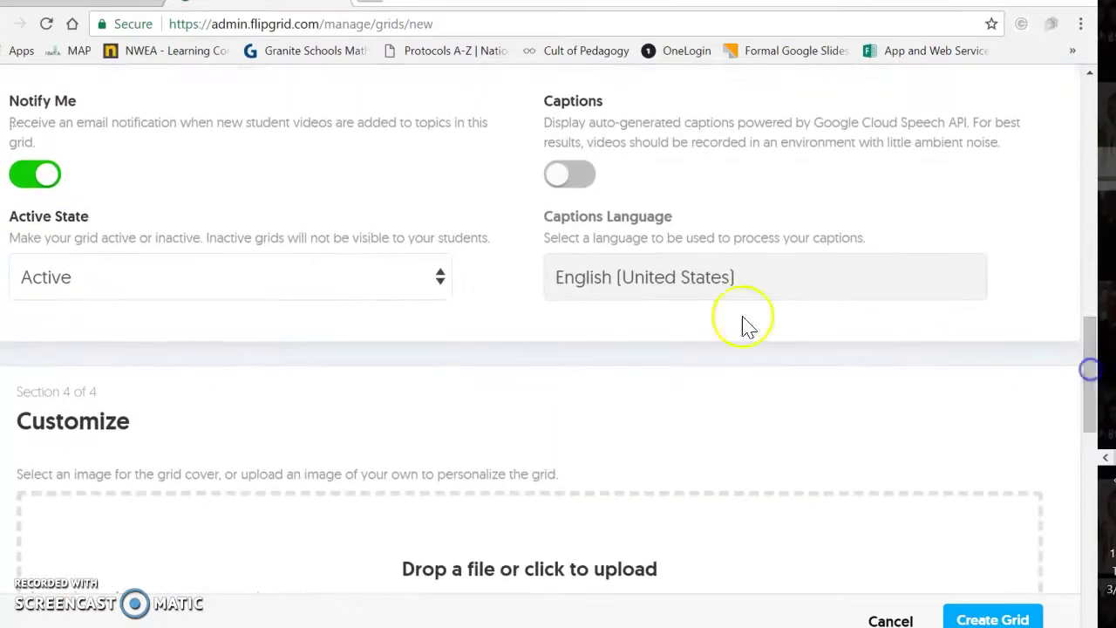
click(44, 179)
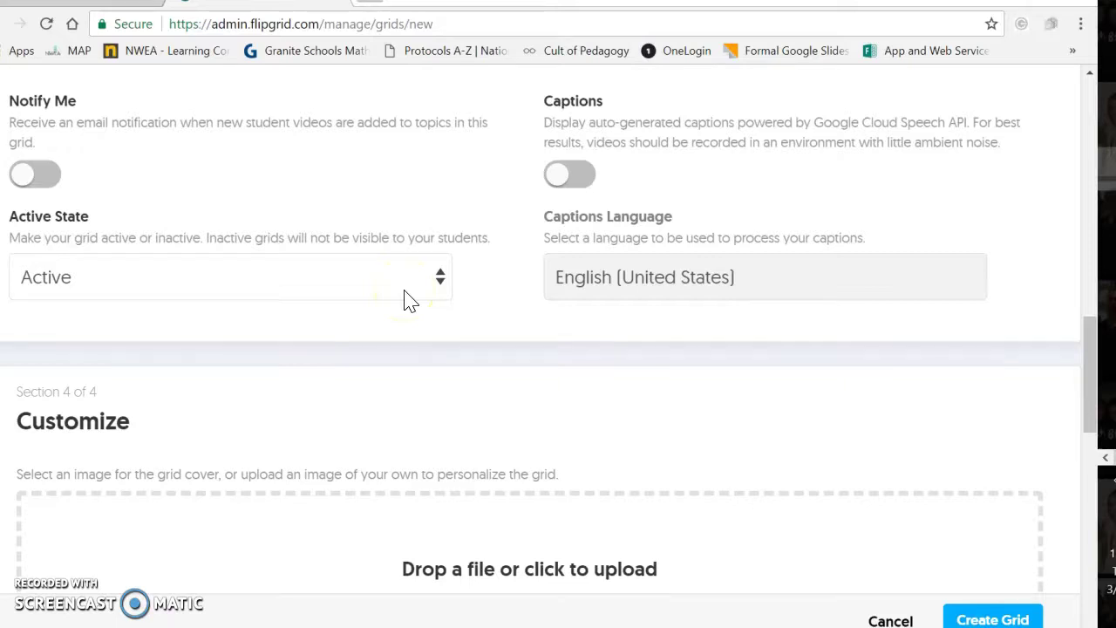
click(436, 295)
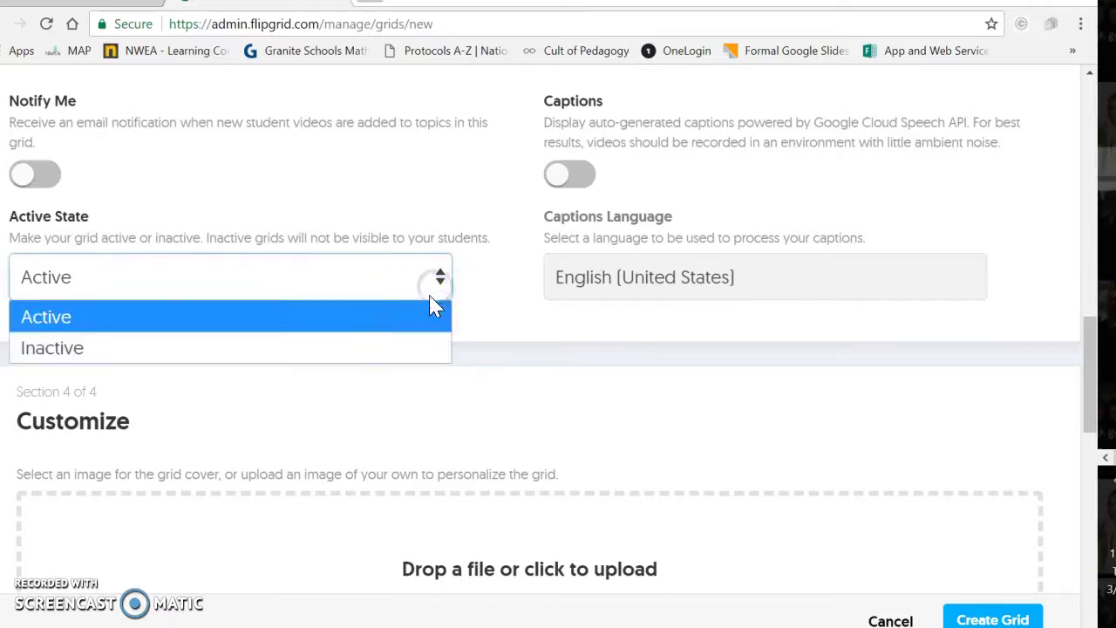
click(405, 350)
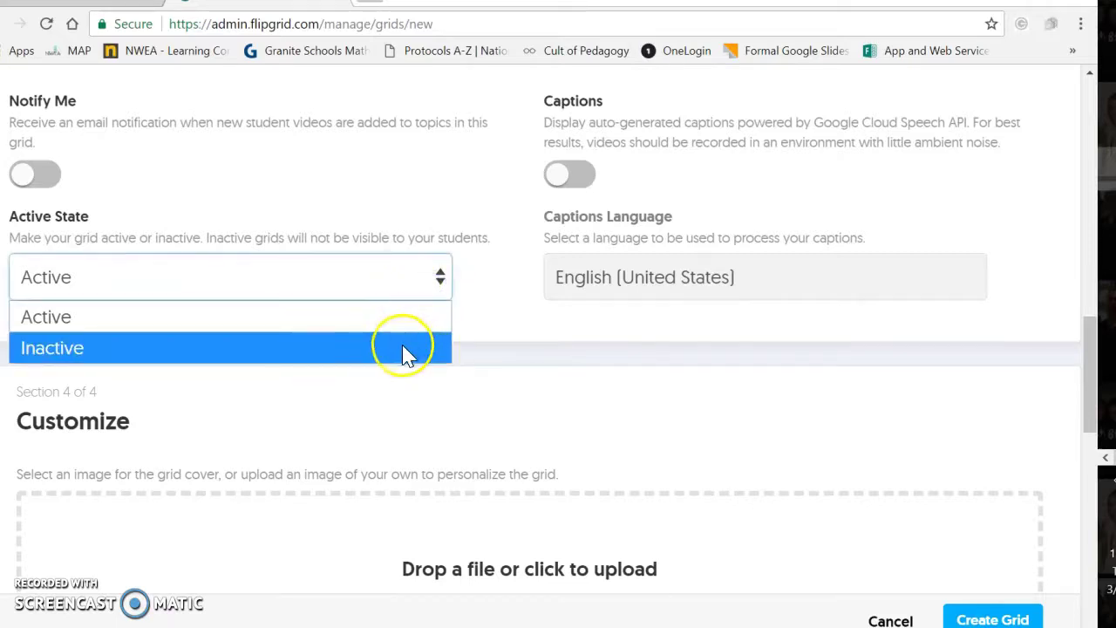
click(480, 319)
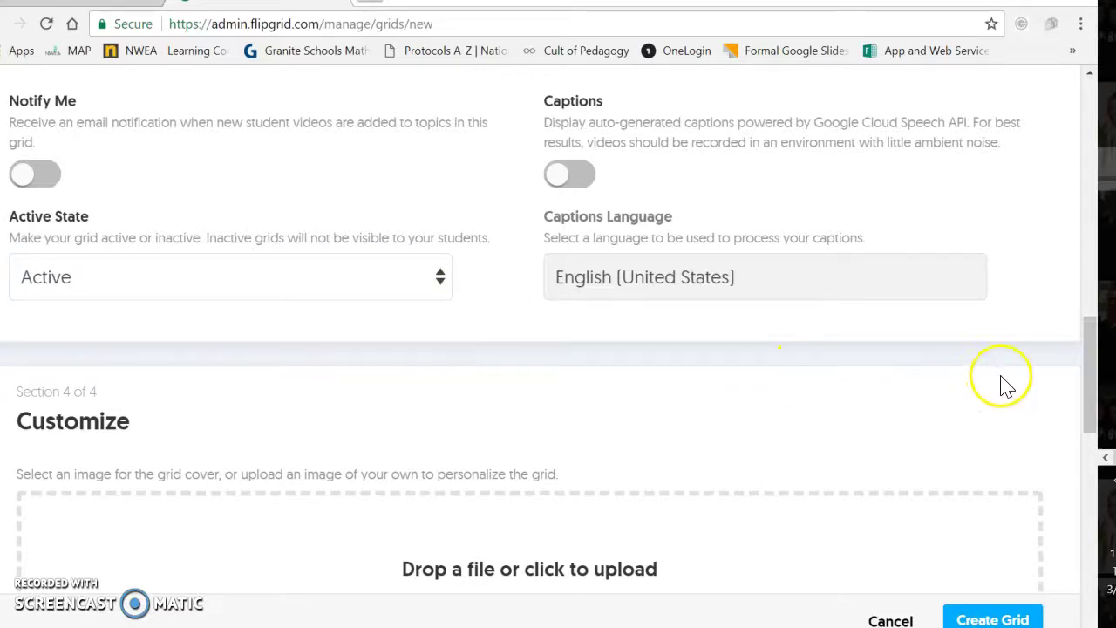
drag(1092, 336, 1084, 392)
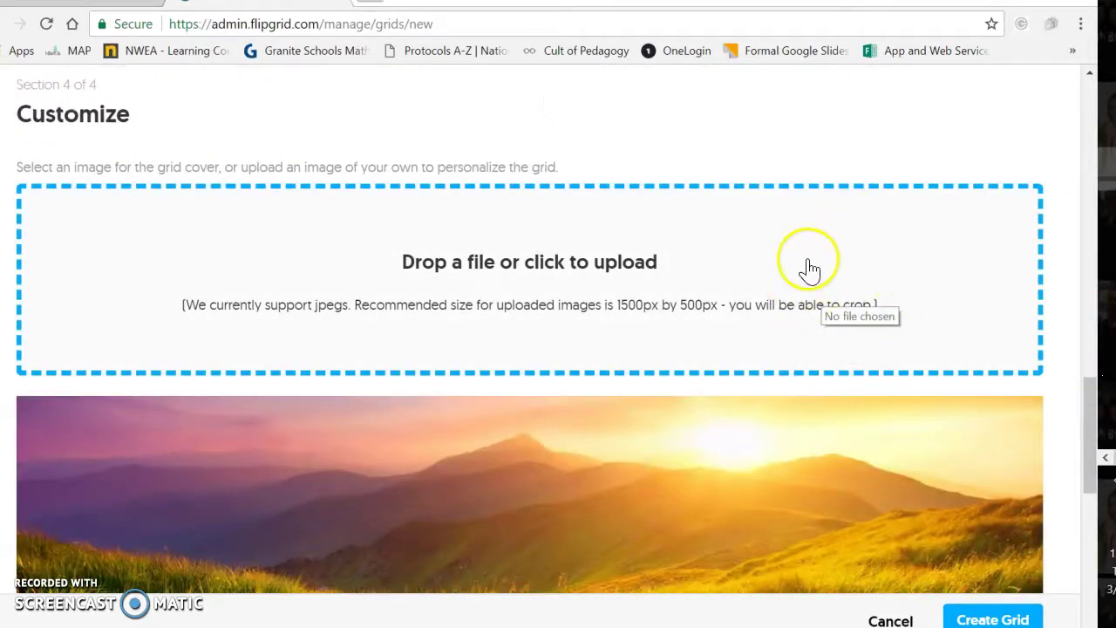
- Pick the pug photo from Featured covers and create the Teacher Appreciation grid
drag(1093, 440, 1090, 529)
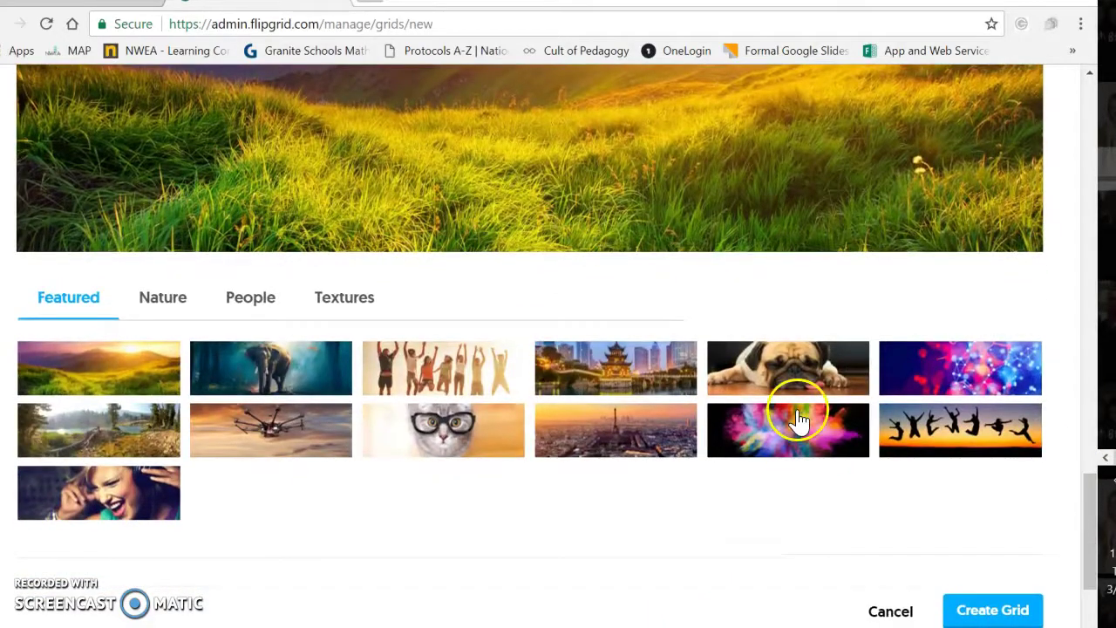
click(788, 366)
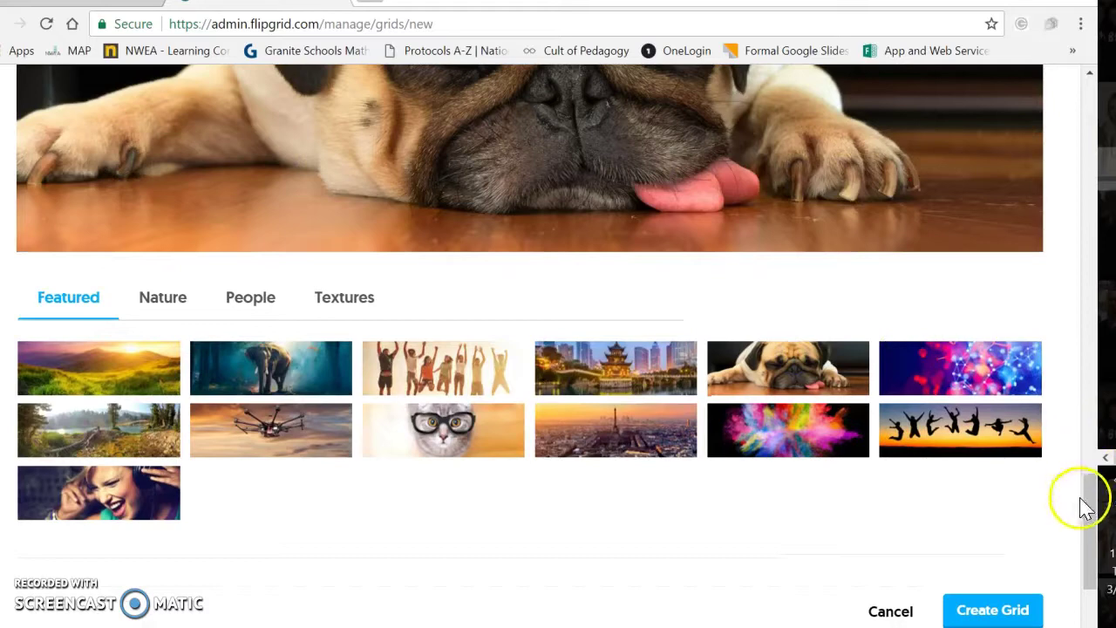
mouse_move(1088, 507)
mouse_down()
mouse_move(1089, 463)
mouse_move(1090, 526)
mouse_up()
click(1007, 501)
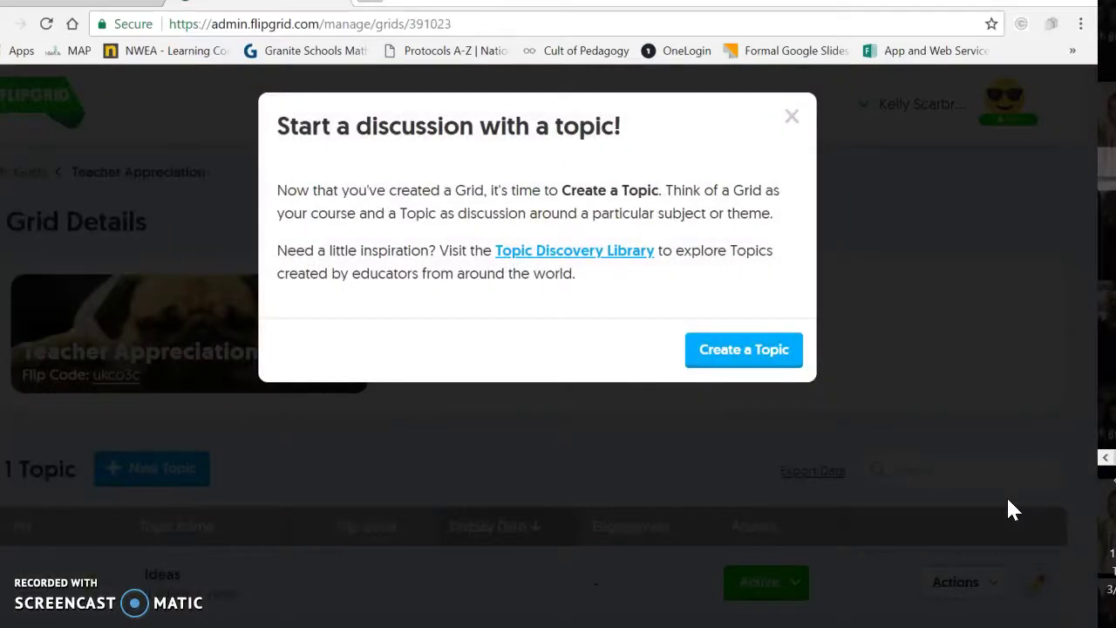
click(787, 440)
- Start a new topic titled 'Teacher Appreciation Grade 2'
click(727, 361)
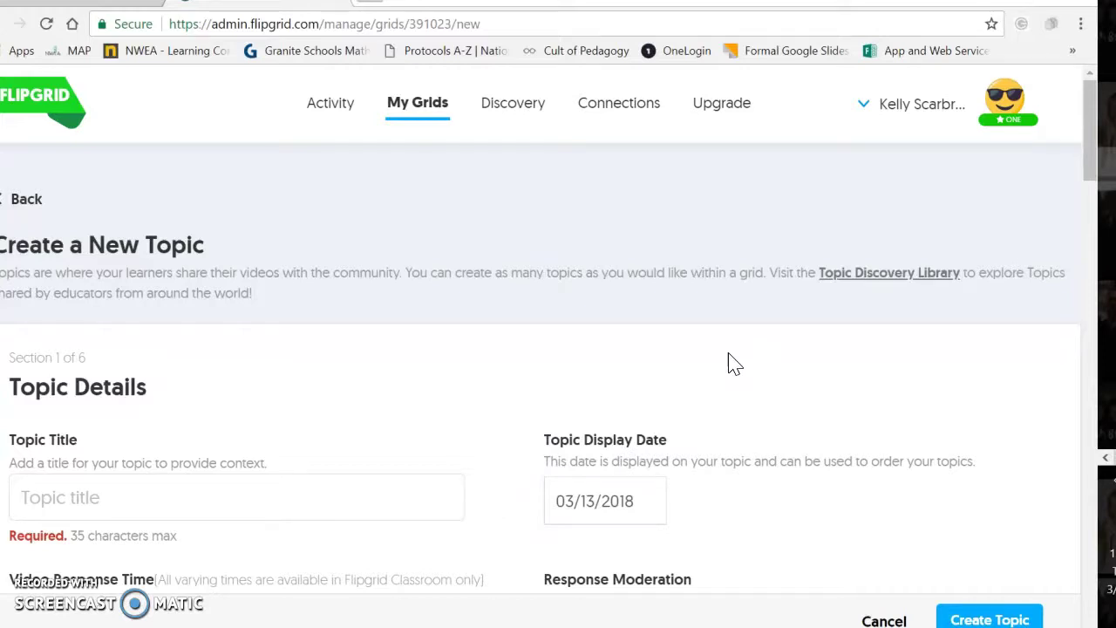
drag(1092, 174, 1089, 227)
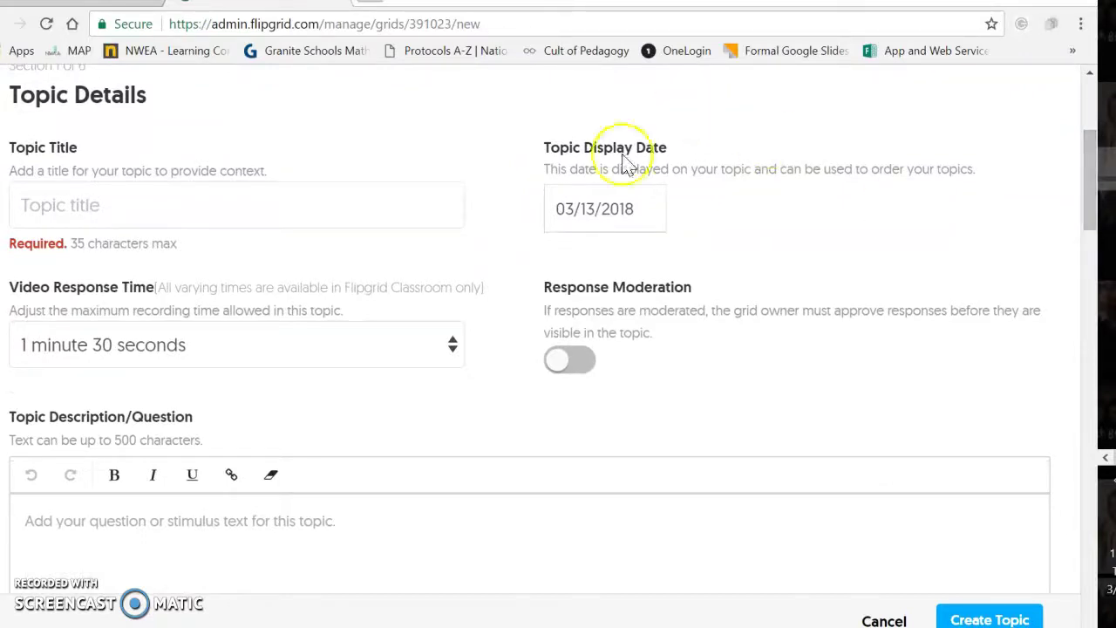
click(412, 214)
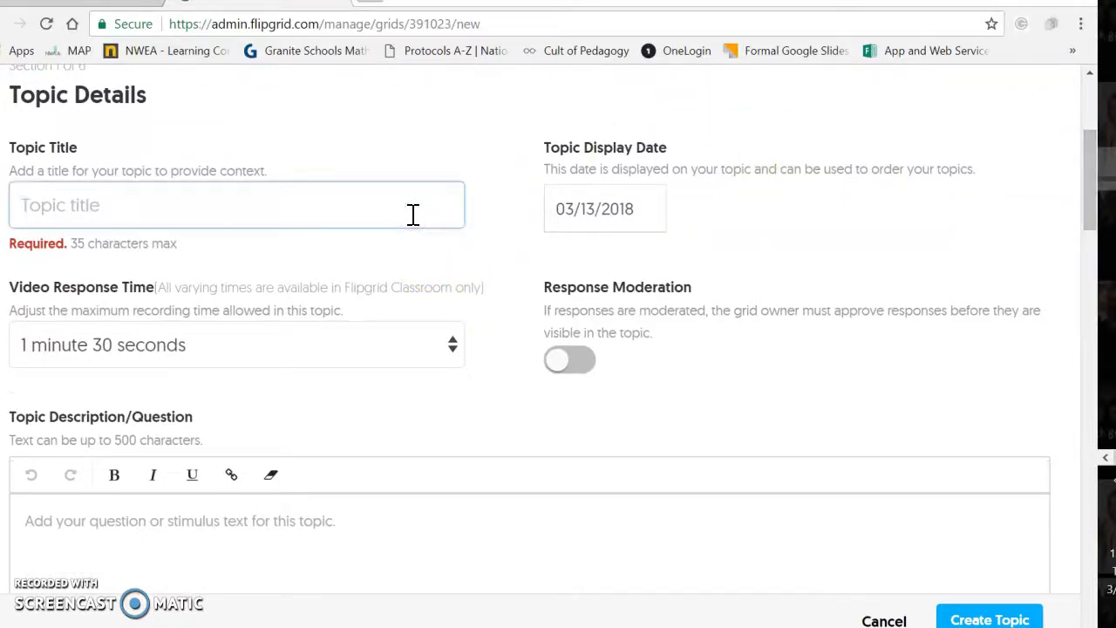
text(Teacher )
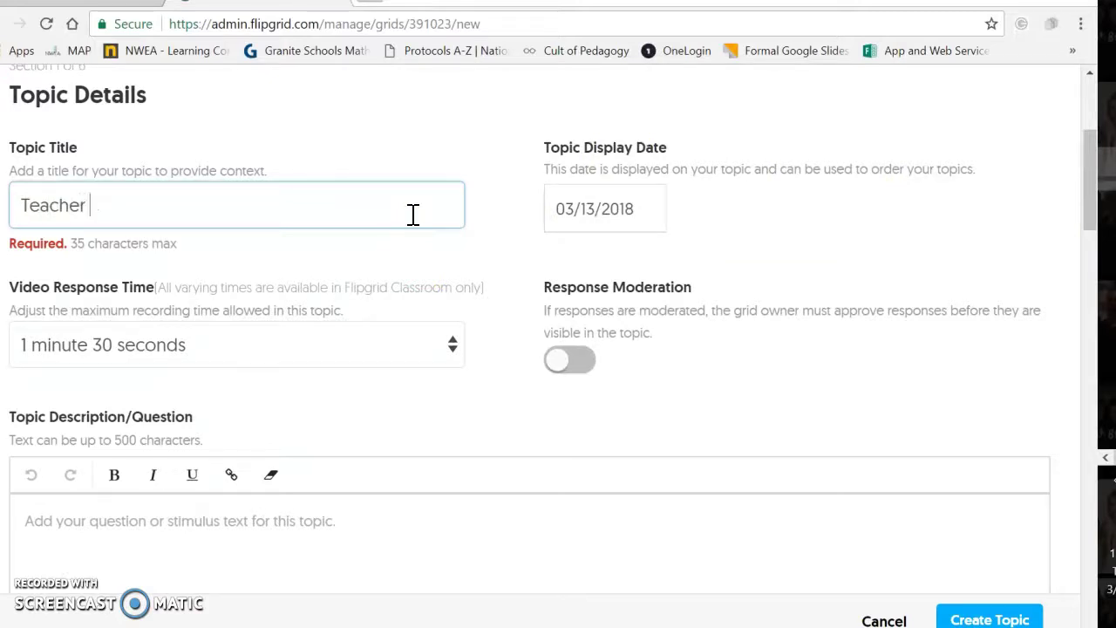
text(Appreciation )
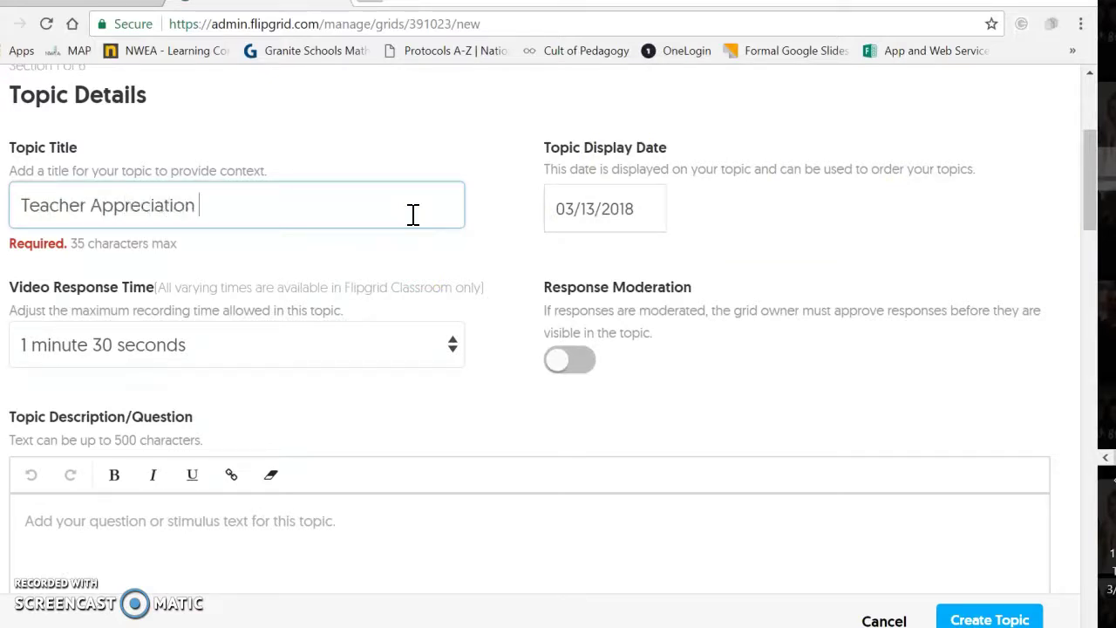
text(Grade 2)
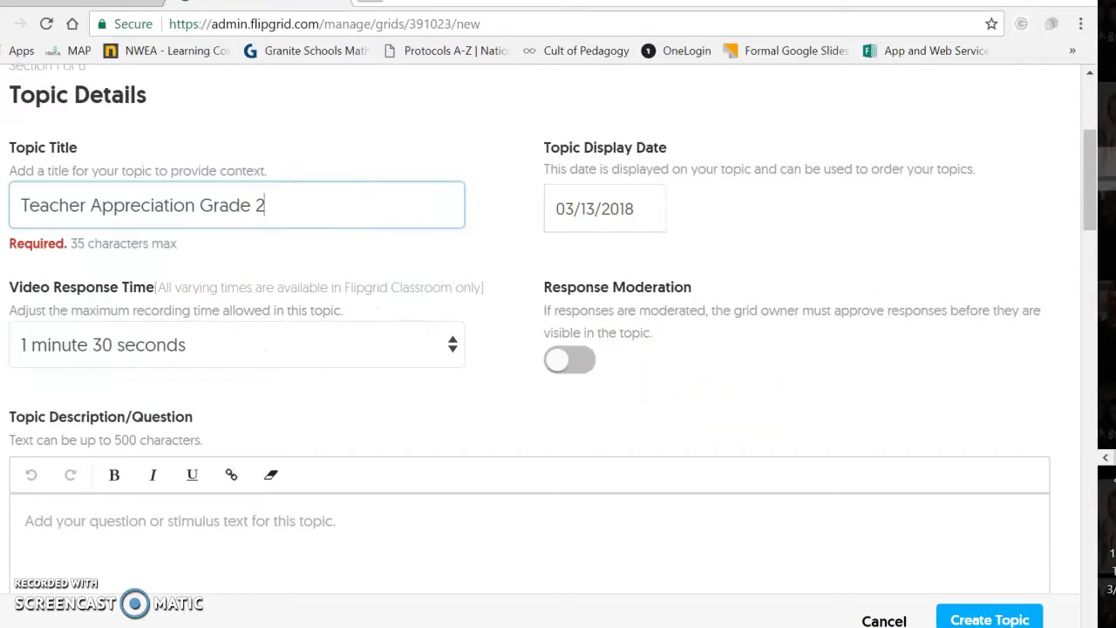
- Enter the topic description 'Cherokee Cheetahs love their teachers.' and scroll to Topic Status
drag(1089, 180, 1089, 232)
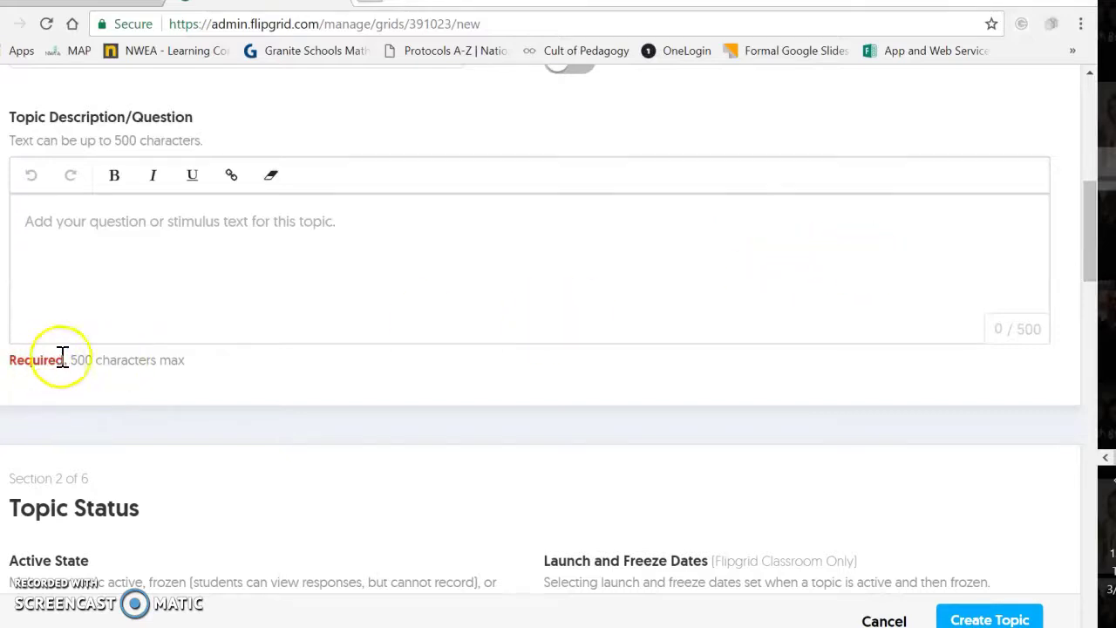
click(91, 223)
text(Cherokee C)
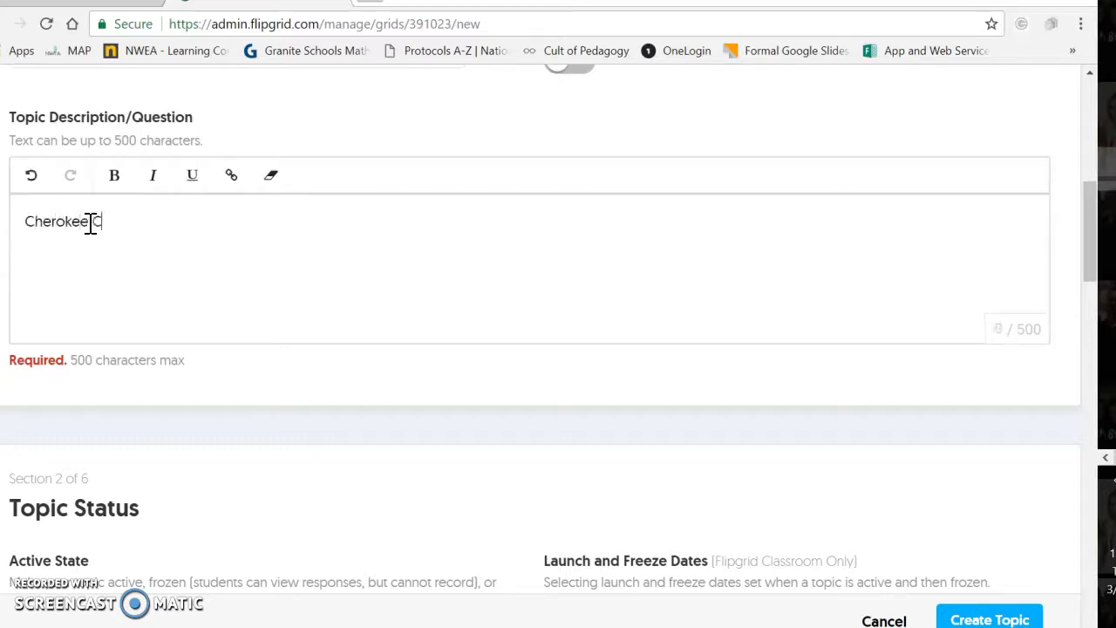
text(heetahs love their teachers.)
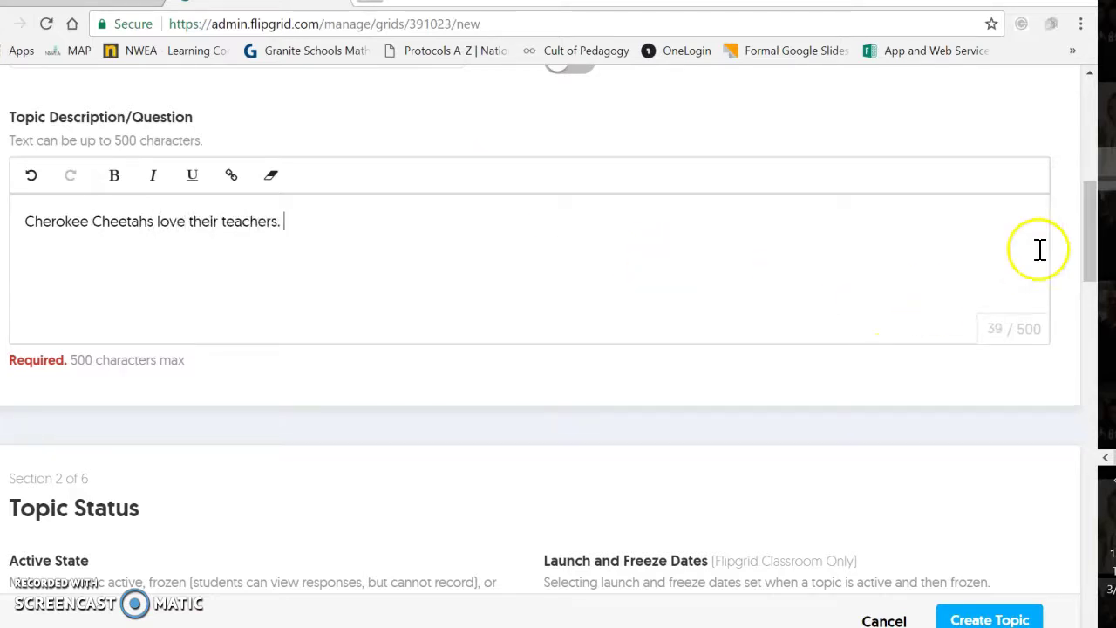
click(1089, 257)
drag(1092, 265, 1095, 320)
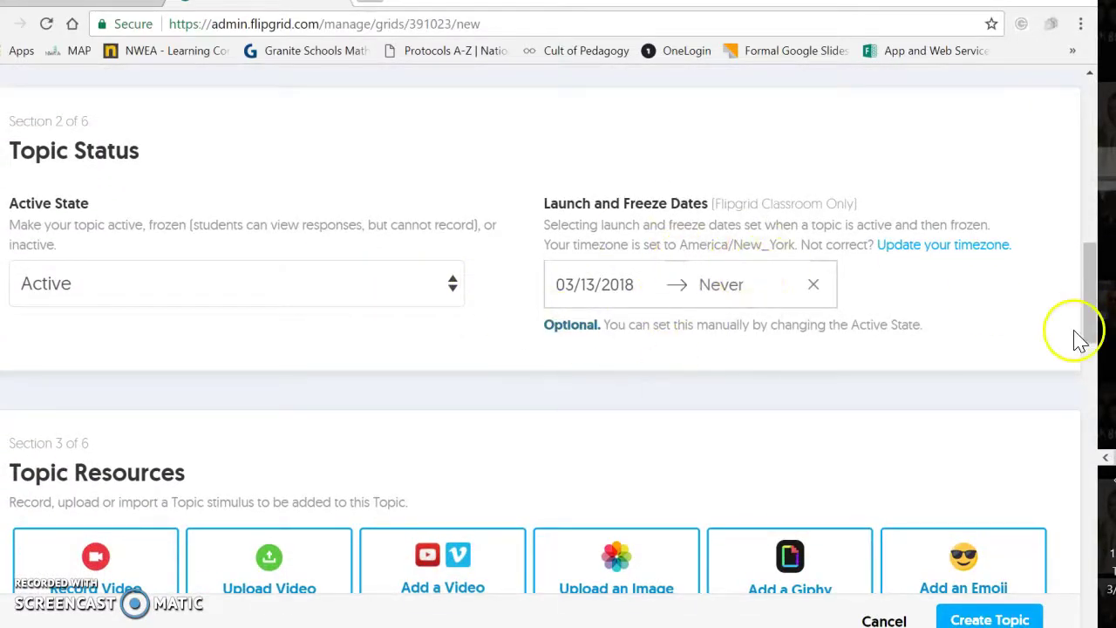
- Scroll past Topic Resources and Topic Attachment down to Response Features
drag(1088, 311, 1092, 377)
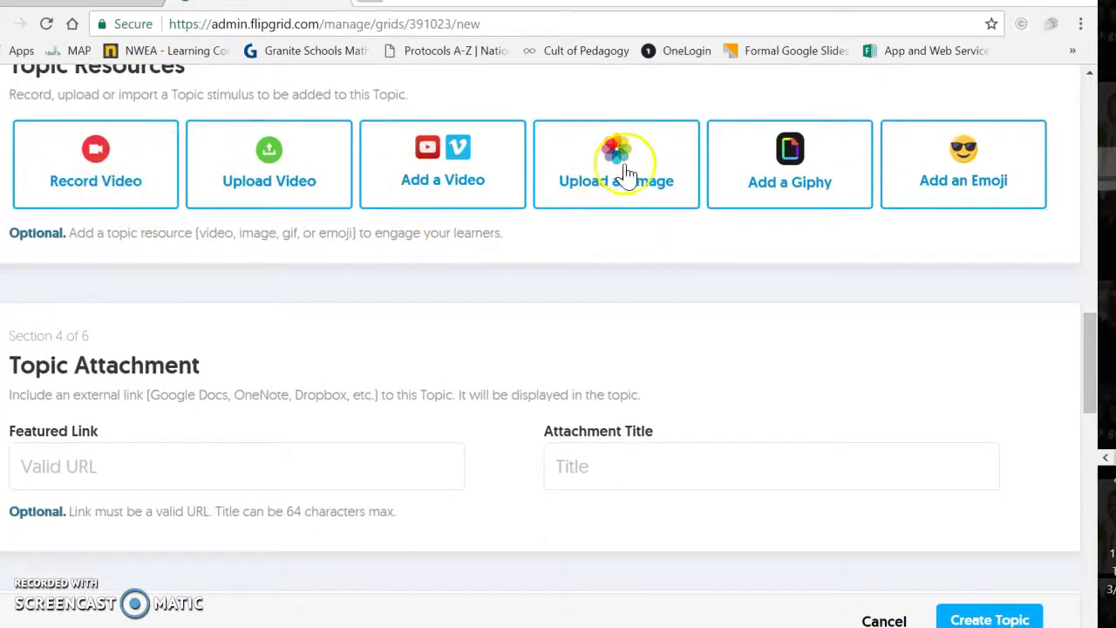
drag(1094, 366, 1086, 457)
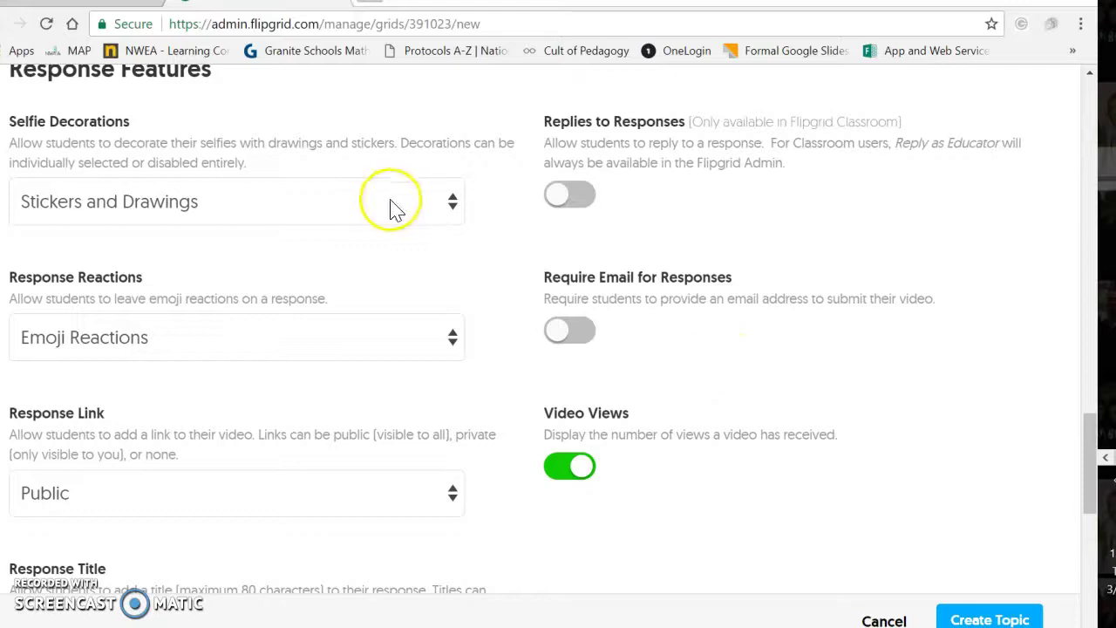
click(321, 211)
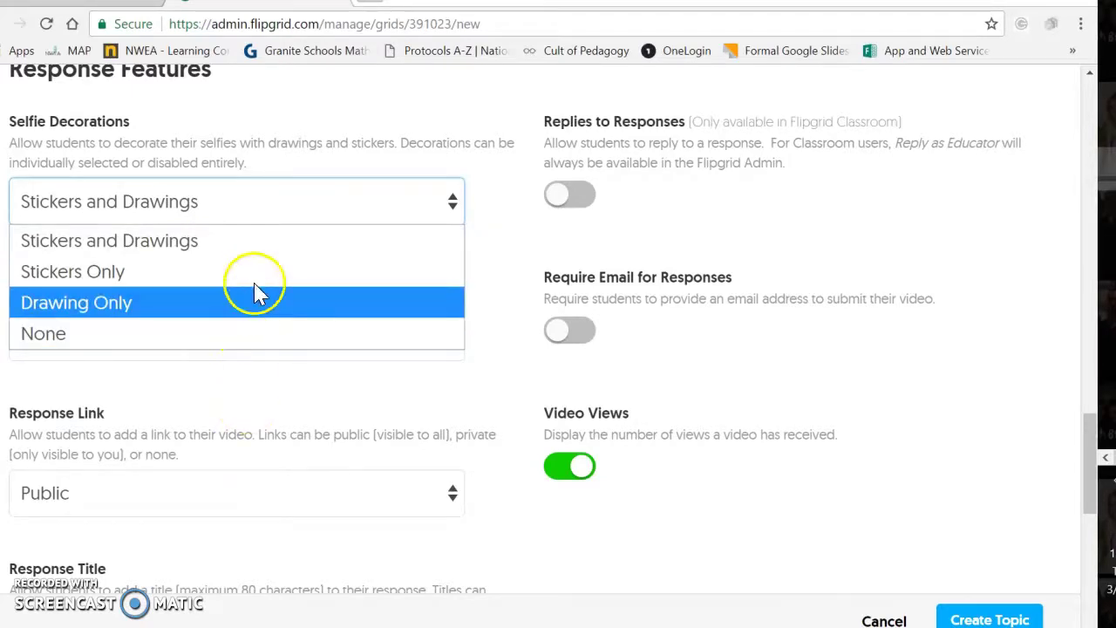
click(288, 248)
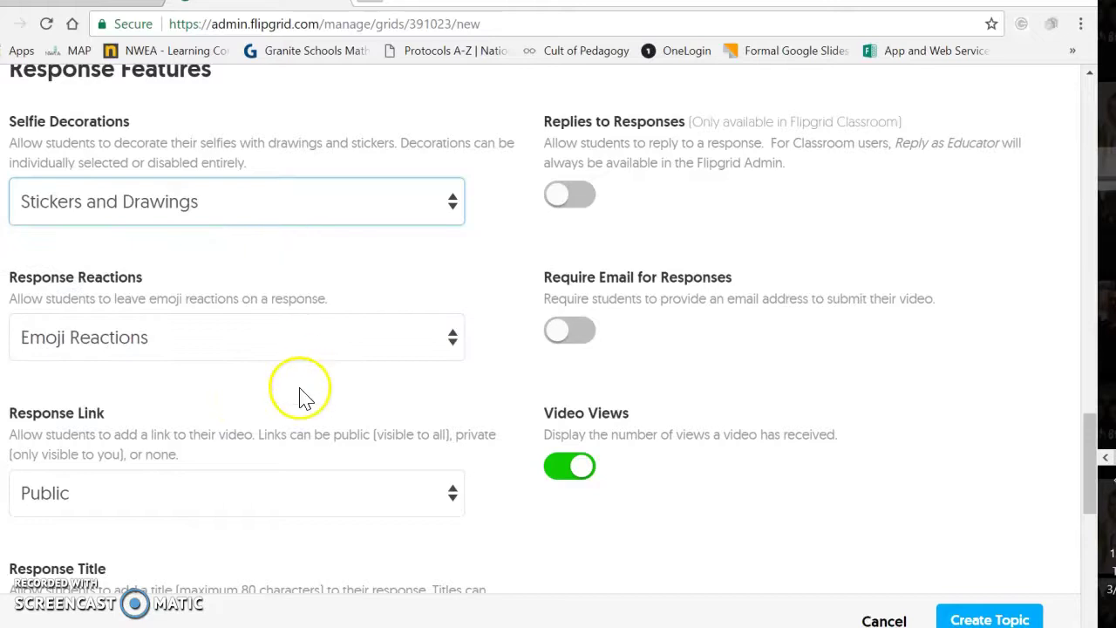
click(452, 340)
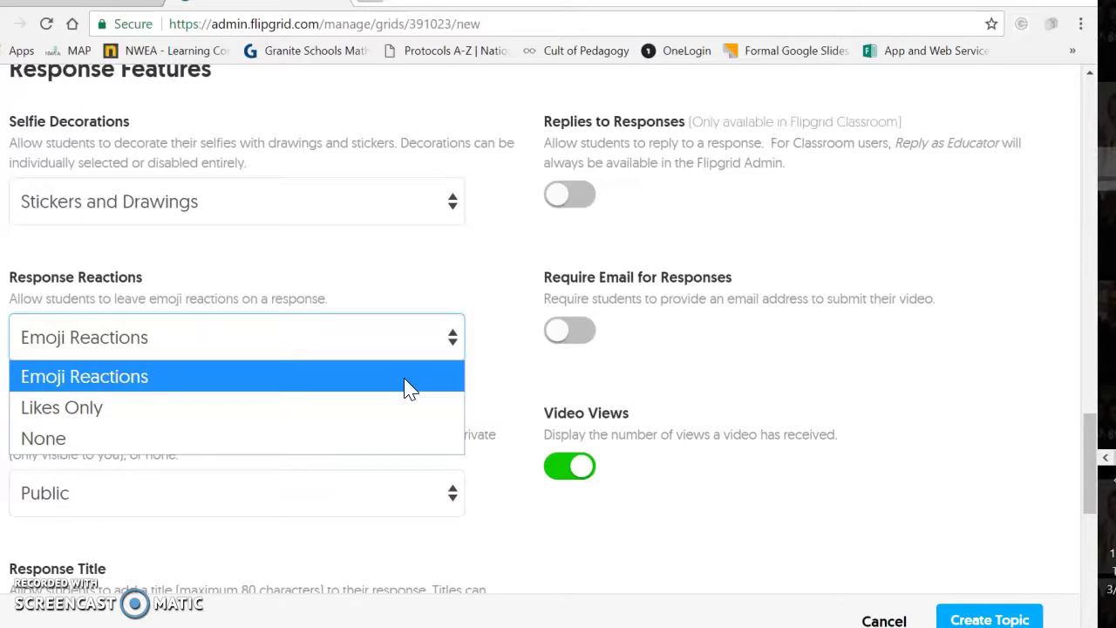
click(524, 381)
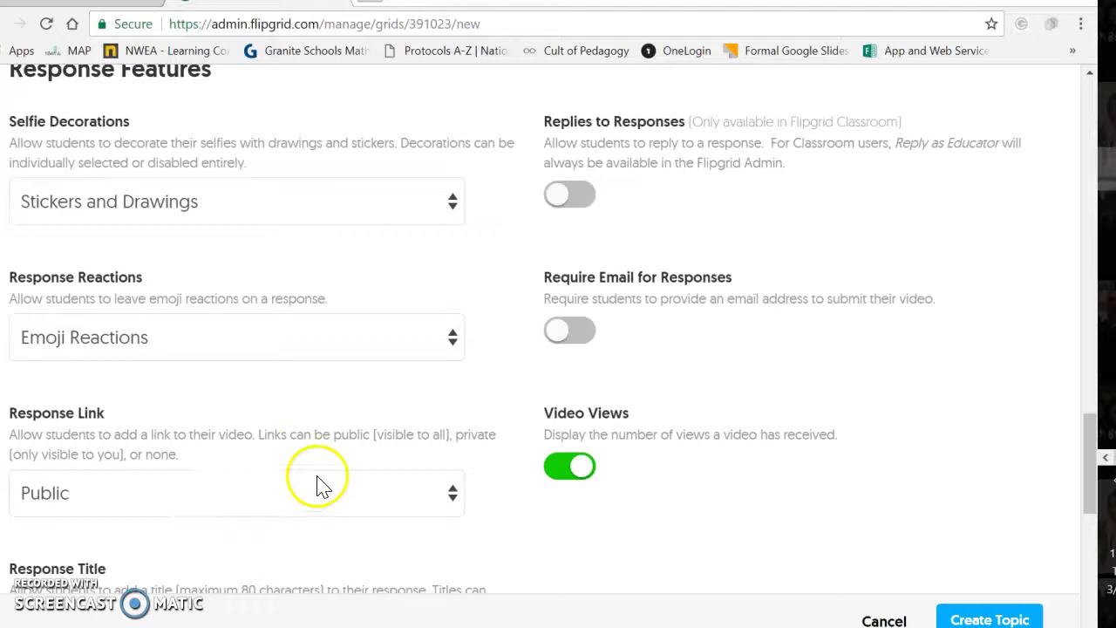
click(454, 498)
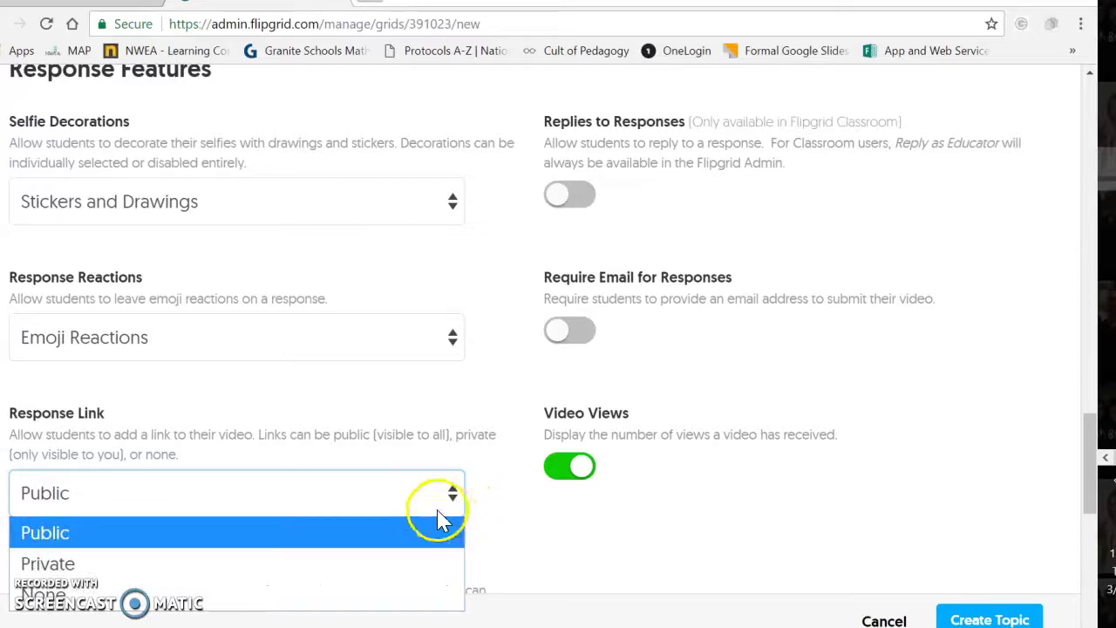
click(393, 495)
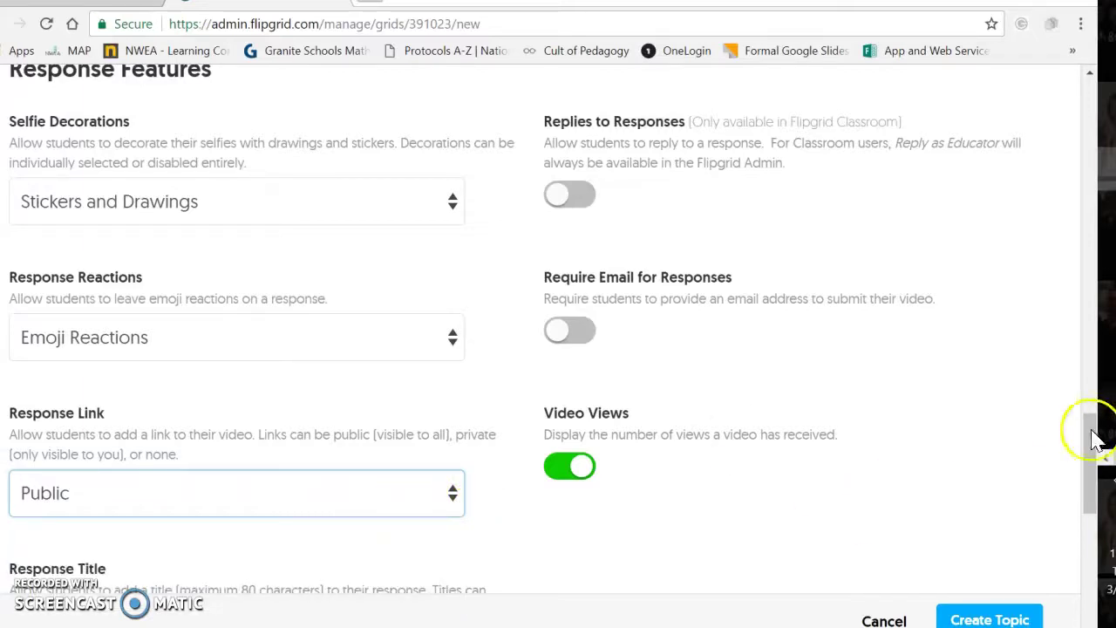
drag(1096, 441, 1087, 538)
- Submit the form to create the Teacher Appreciation Grade 2 topic
click(1012, 516)
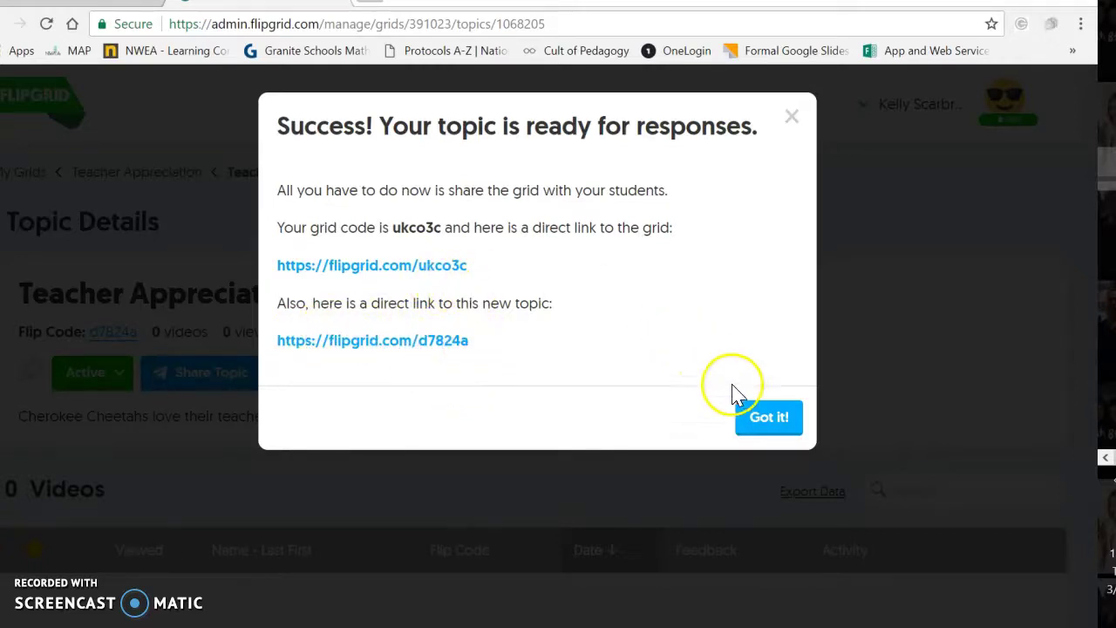
- Dismiss the topic-ready confirmation and open a new browser tab
click(771, 424)
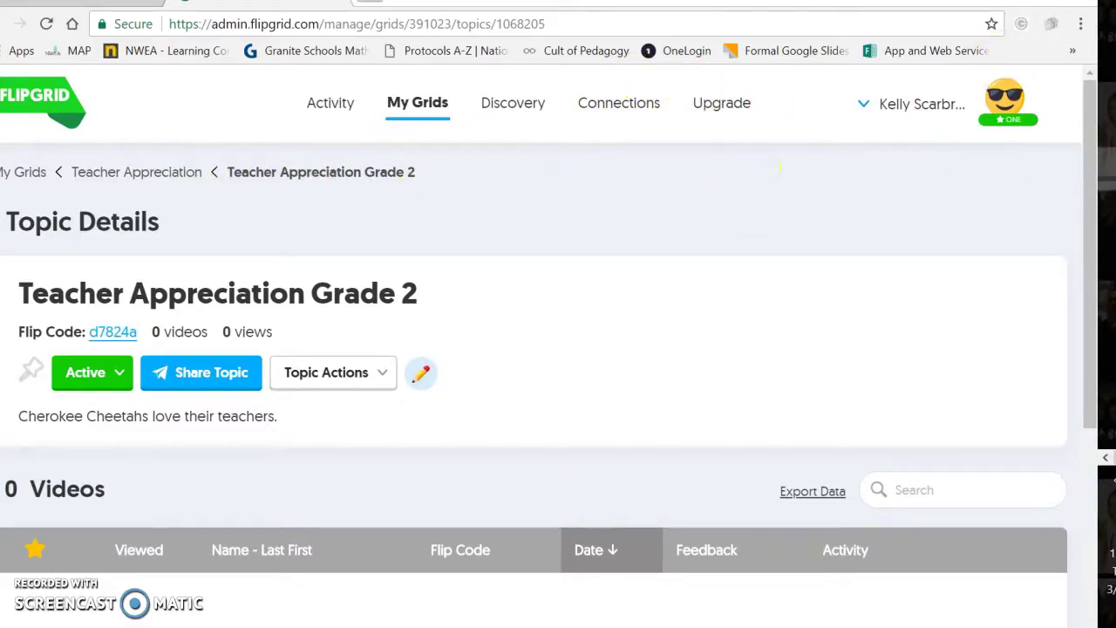
click(364, 3)
text(www.fli)
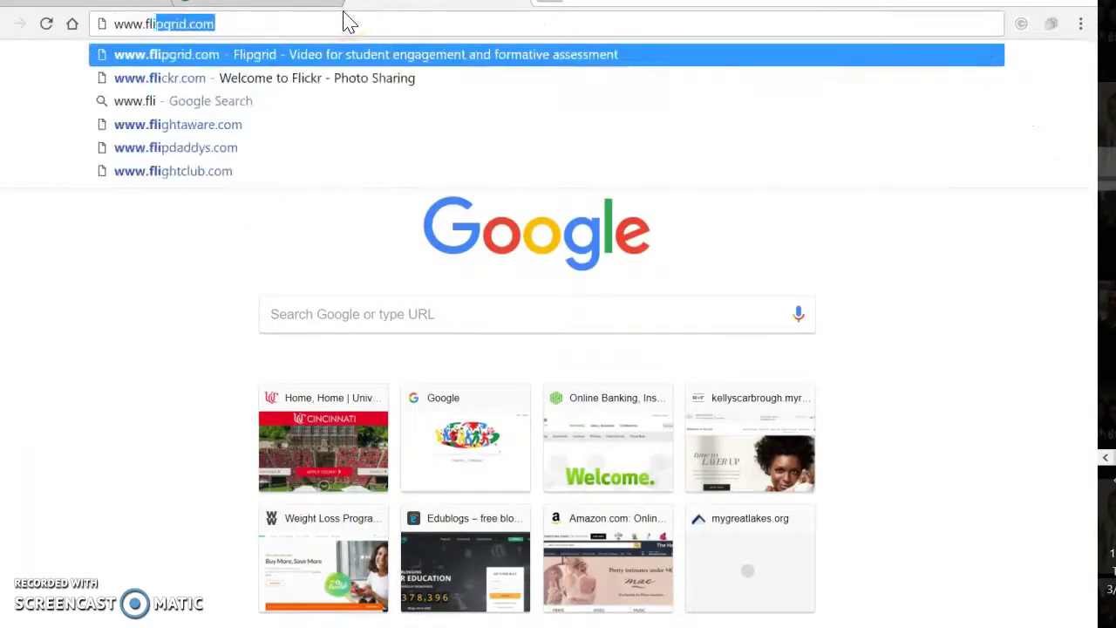
key(Return)
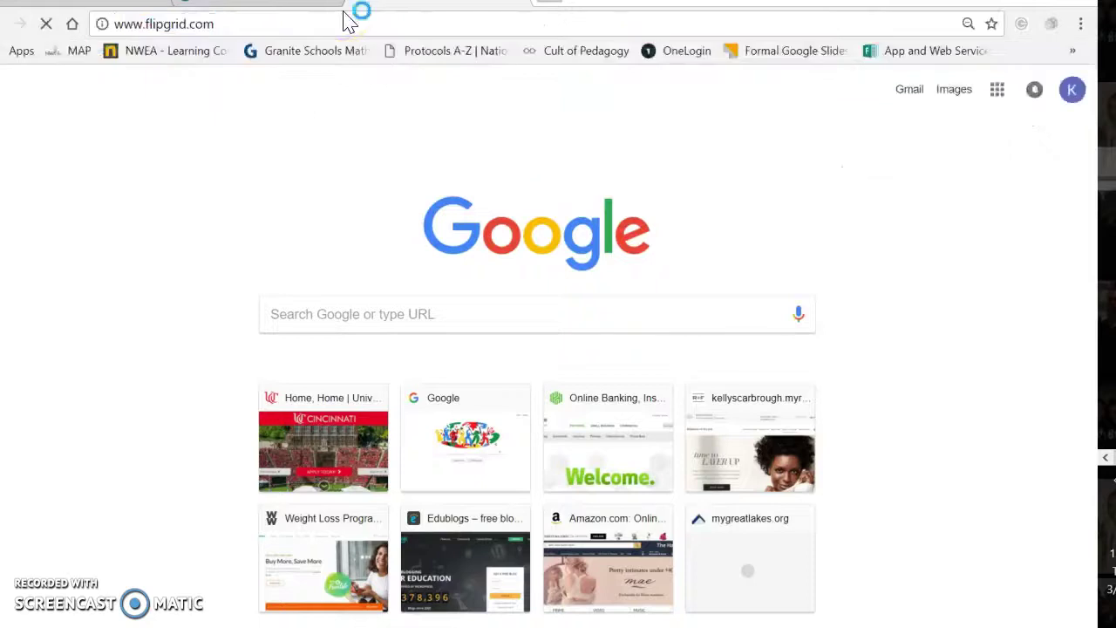
click(384, 177)
click(406, 218)
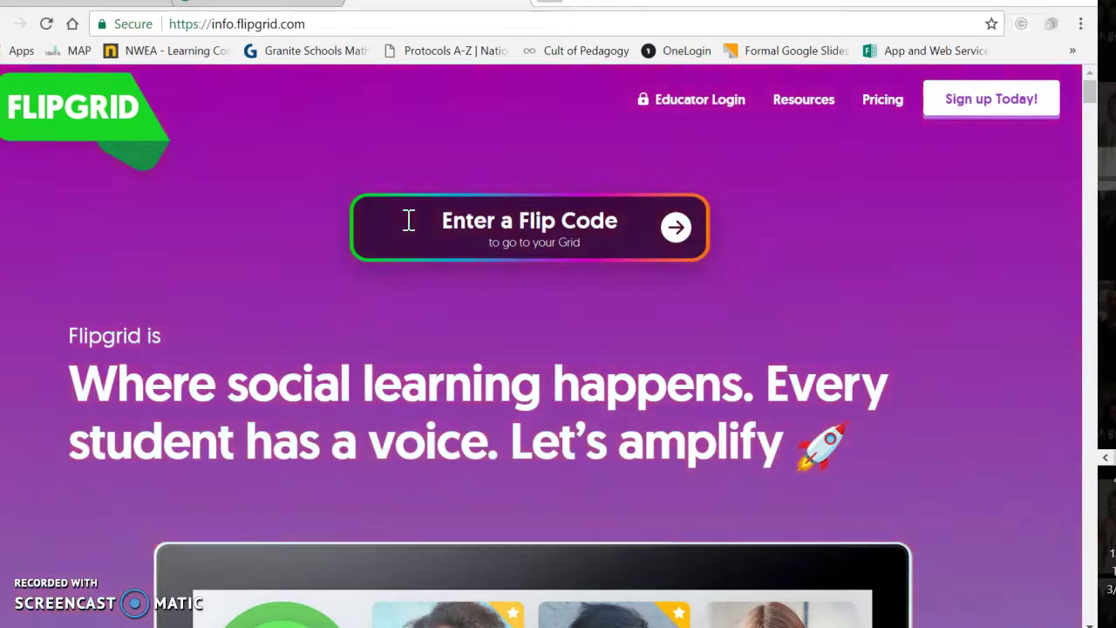
click(408, 220)
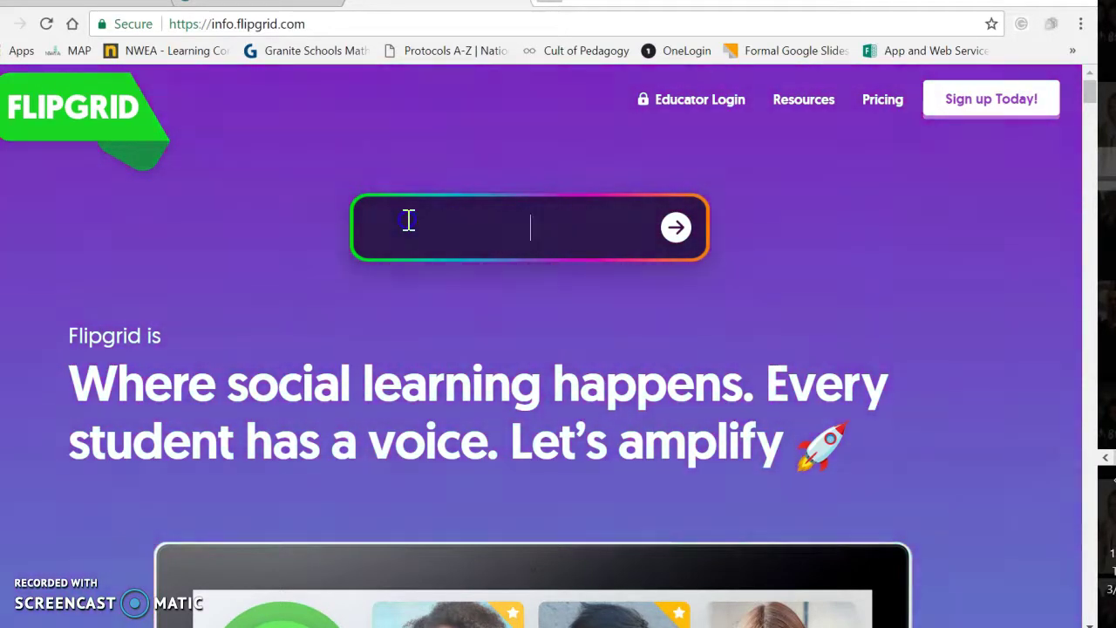
text(ukco)
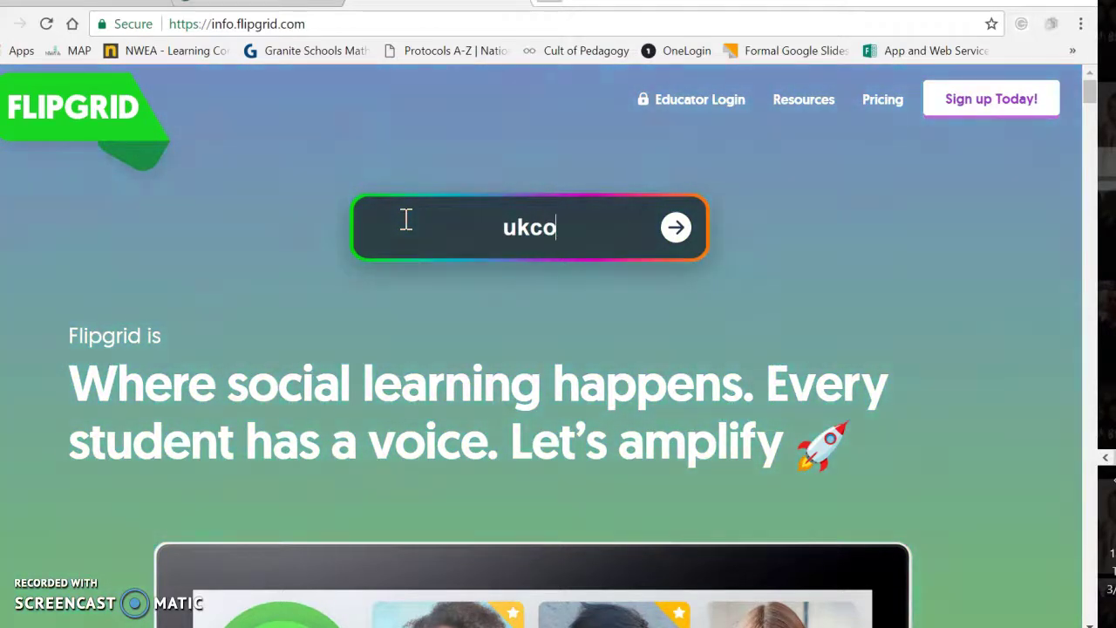
text(3c)
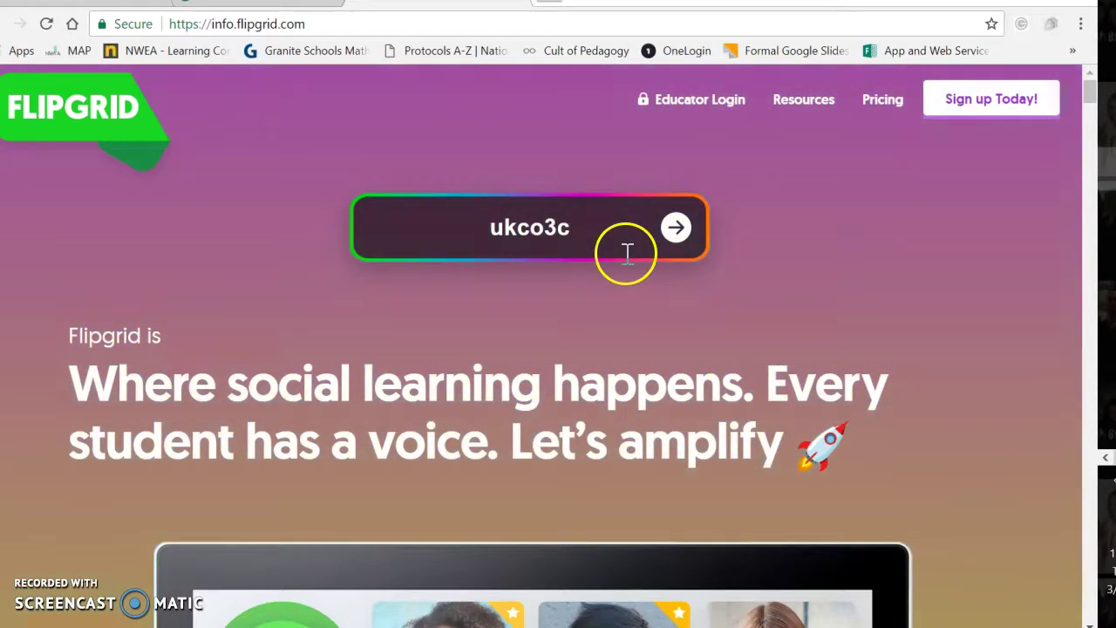
click(675, 229)
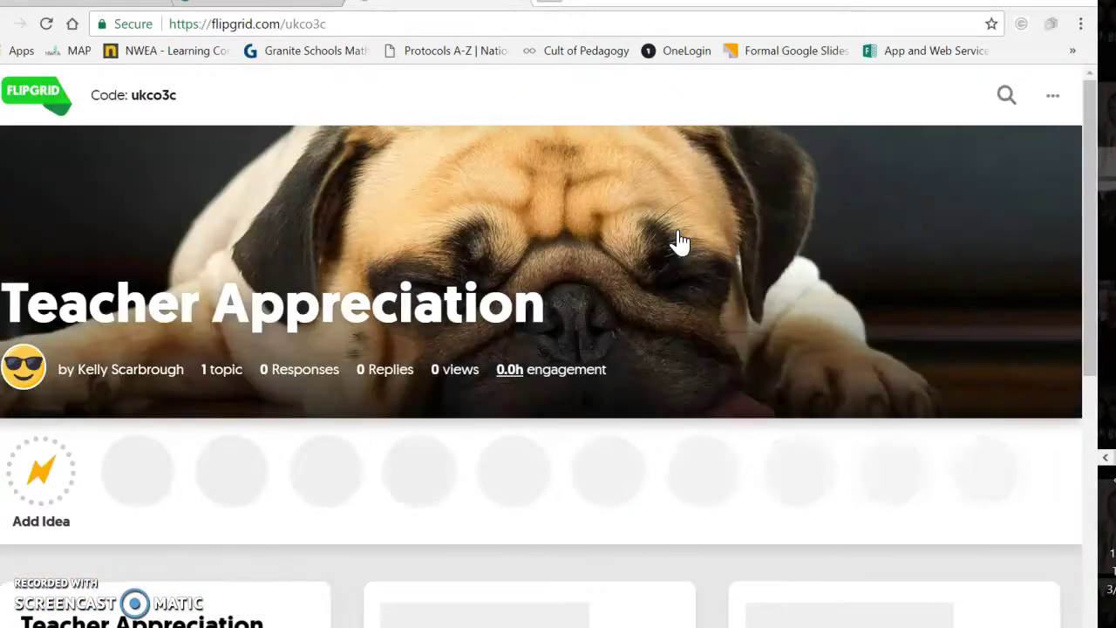
- Open the Teacher Appreciation Grade 2 topic card, showing 0 responses and 0 views
drag(1088, 183, 1089, 316)
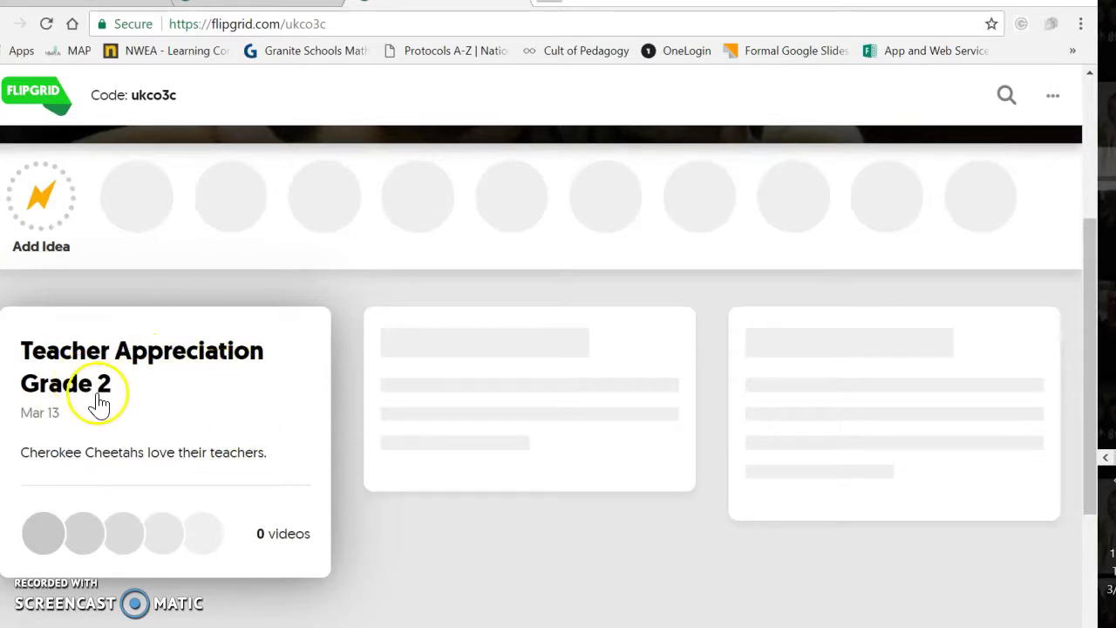
click(142, 397)
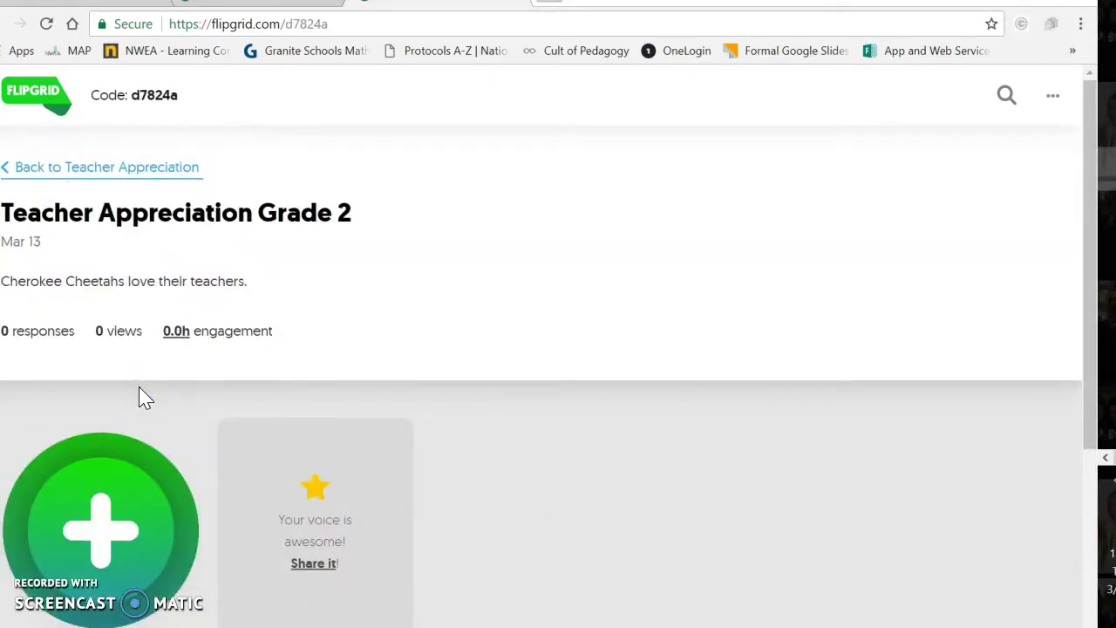
click(102, 521)
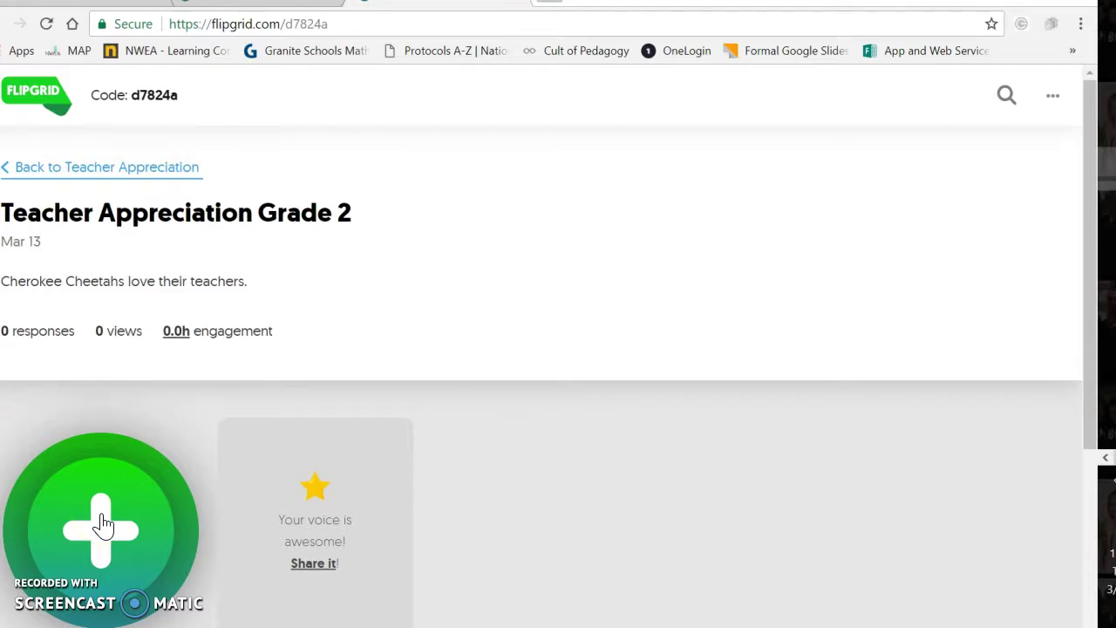
- Record a 13-second video response and advance to step 2, Review your response
click(102, 522)
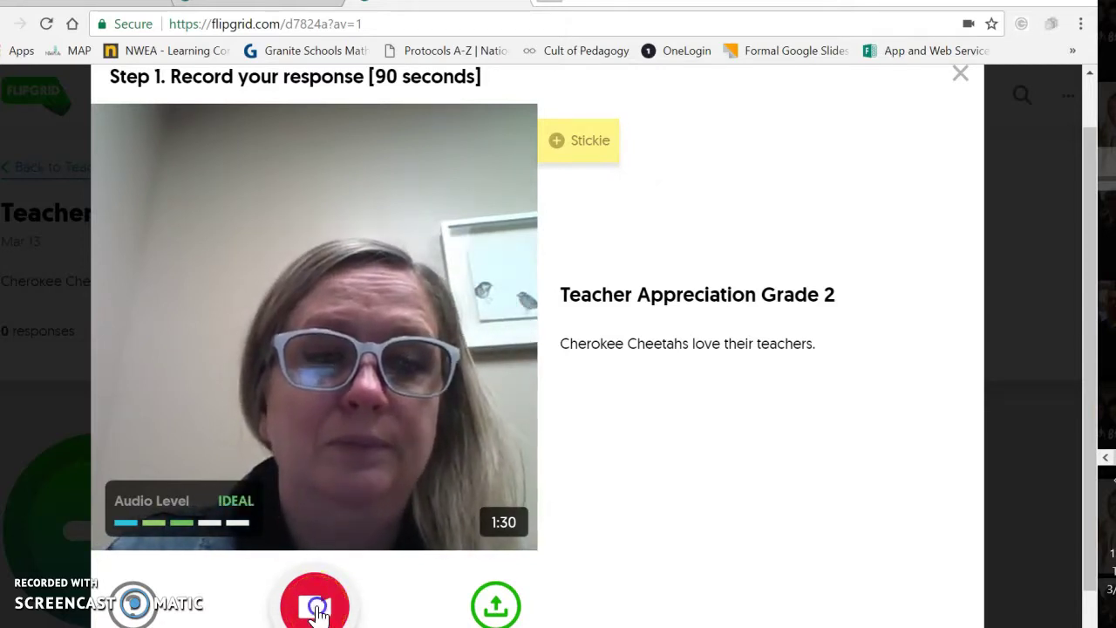
click(317, 608)
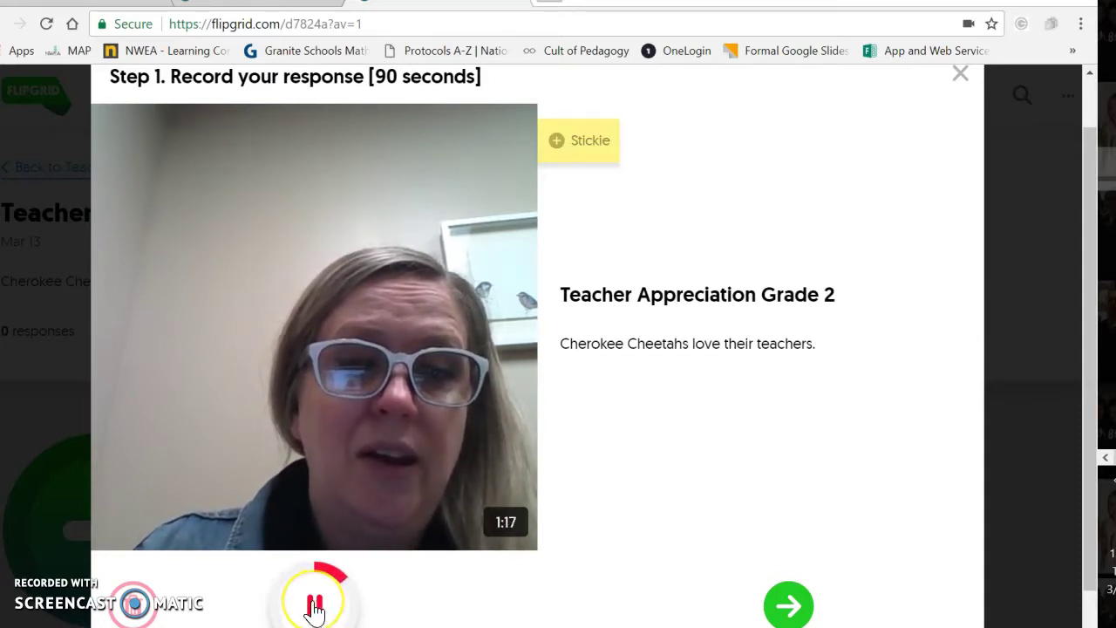
click(314, 608)
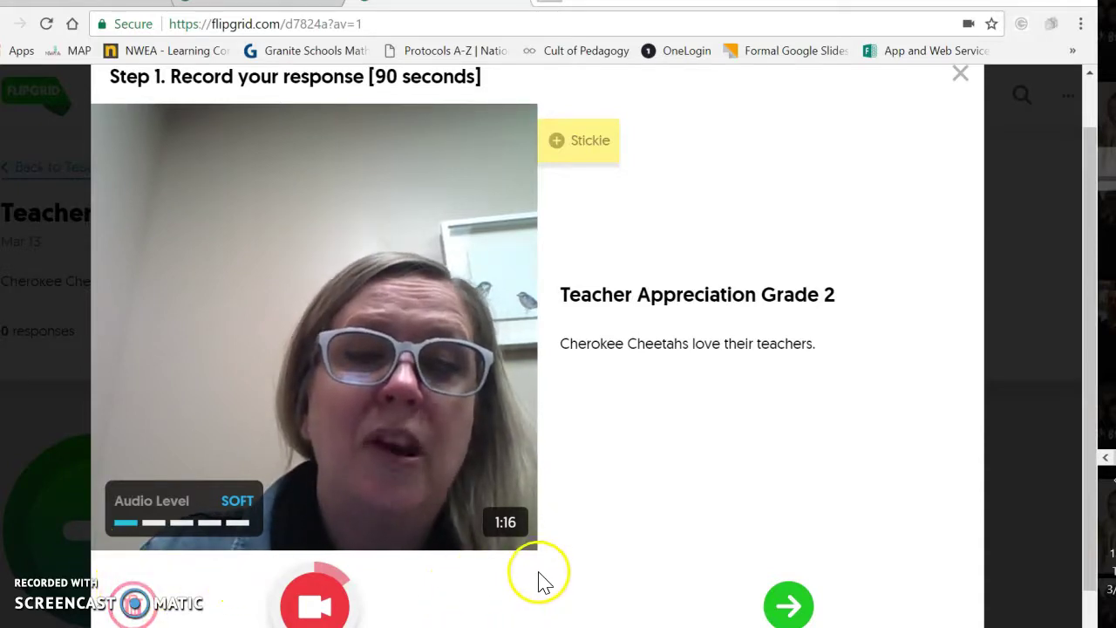
click(788, 606)
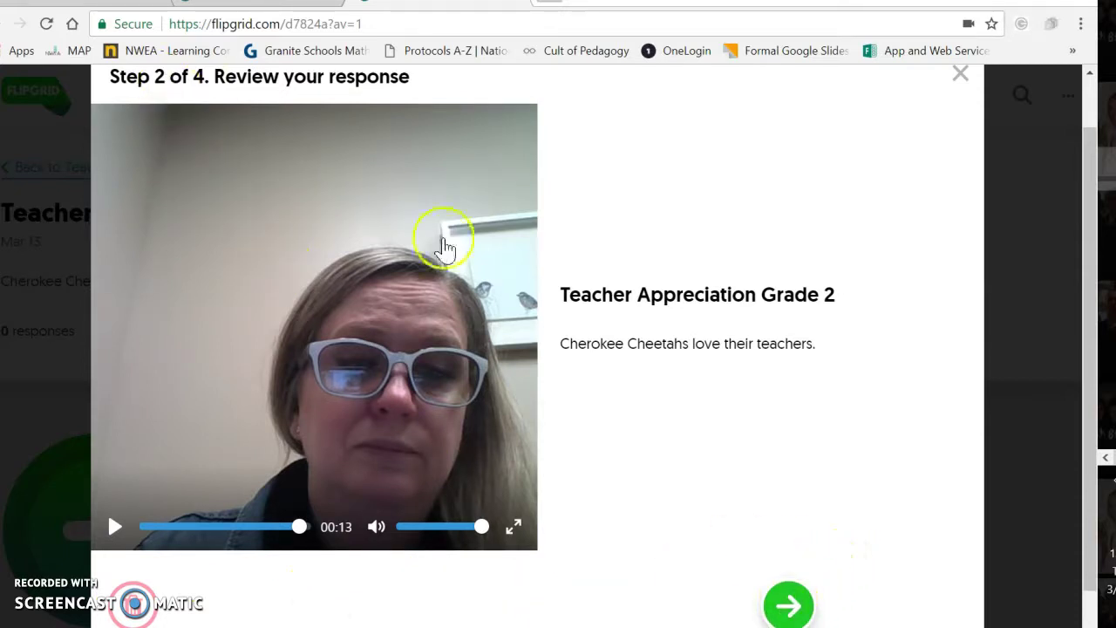
- Accept the video, take the selfie, and draw a medium-width pink heart at its upper left
click(788, 603)
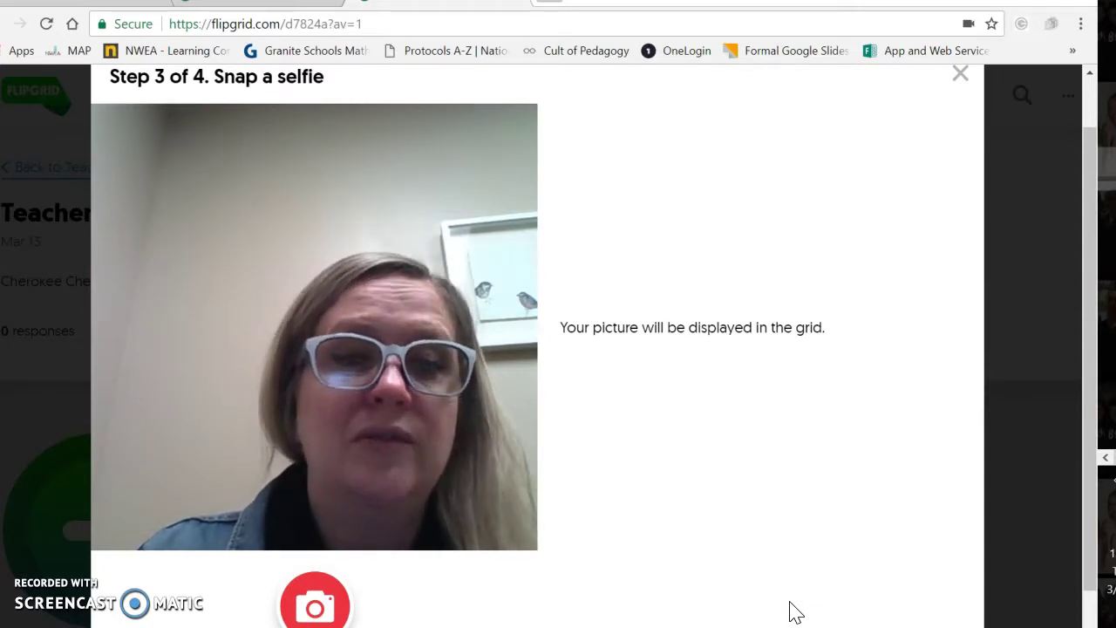
click(307, 619)
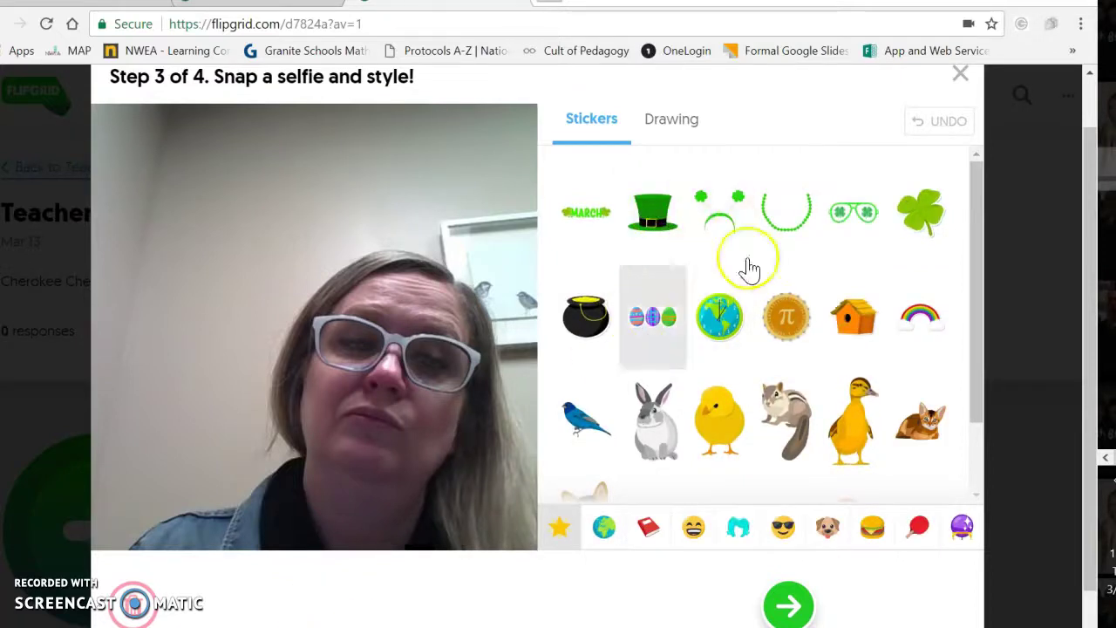
click(668, 129)
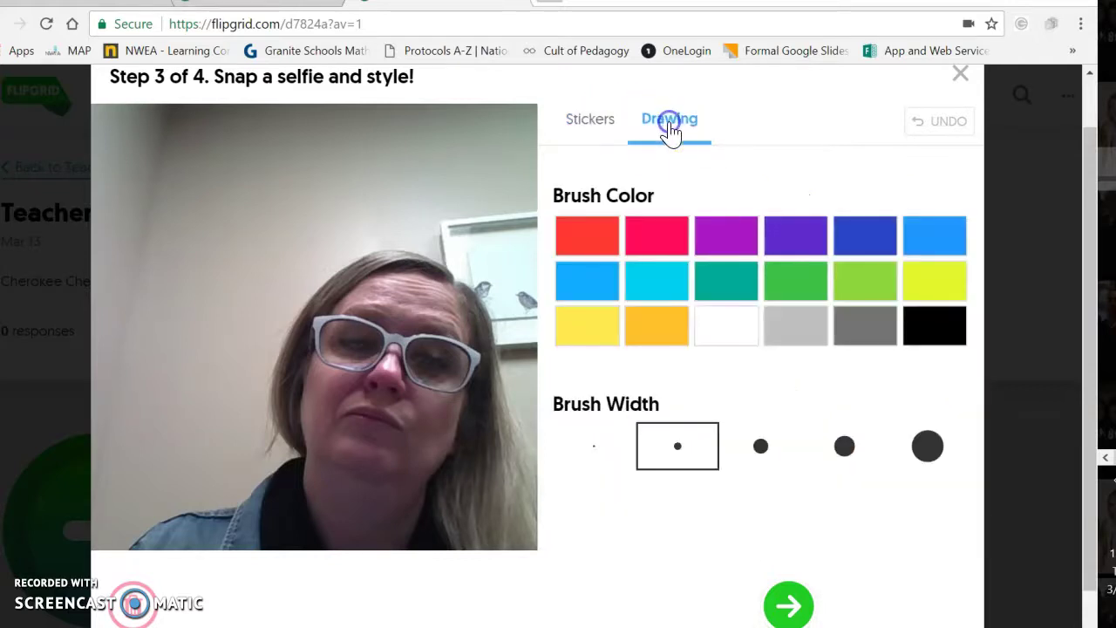
click(664, 234)
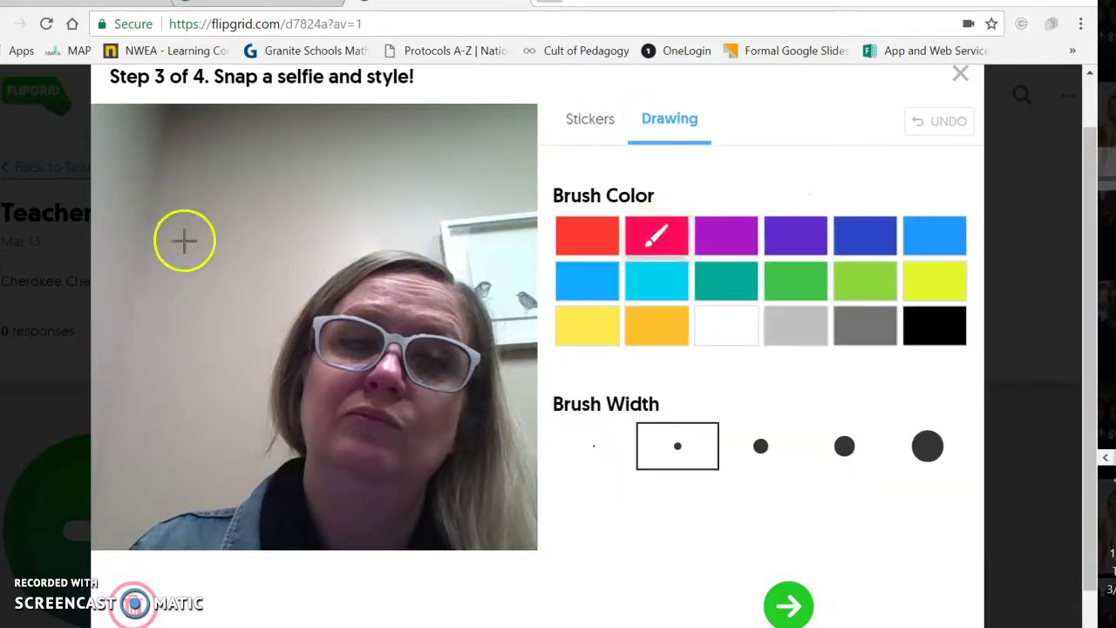
click(759, 444)
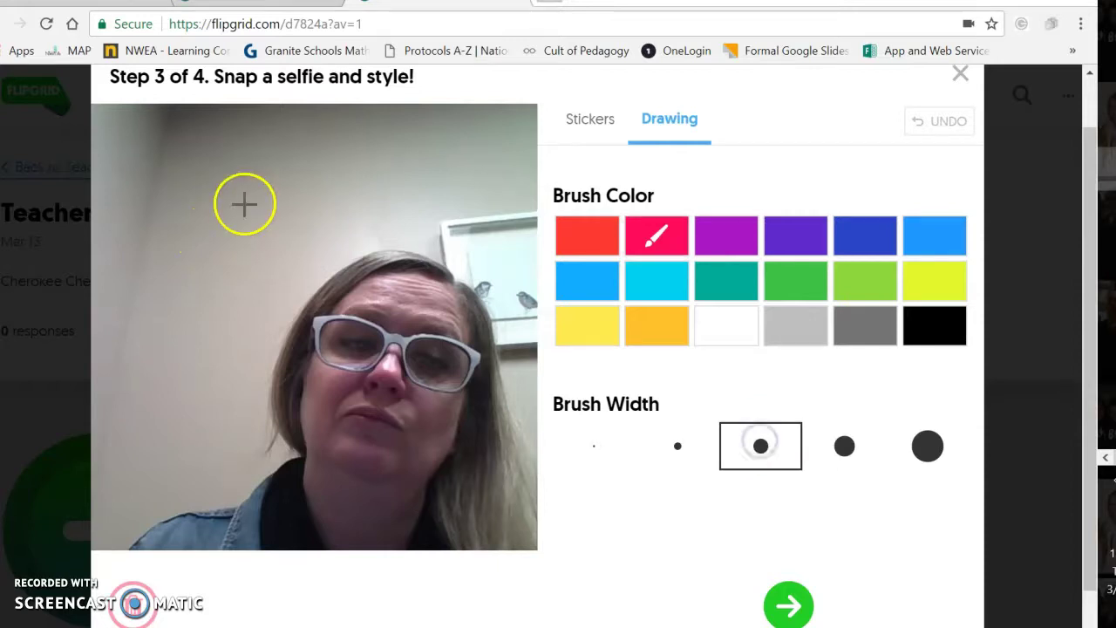
mouse_move(249, 206)
mouse_down()
mouse_move(149, 182)
mouse_move(244, 278)
mouse_up()
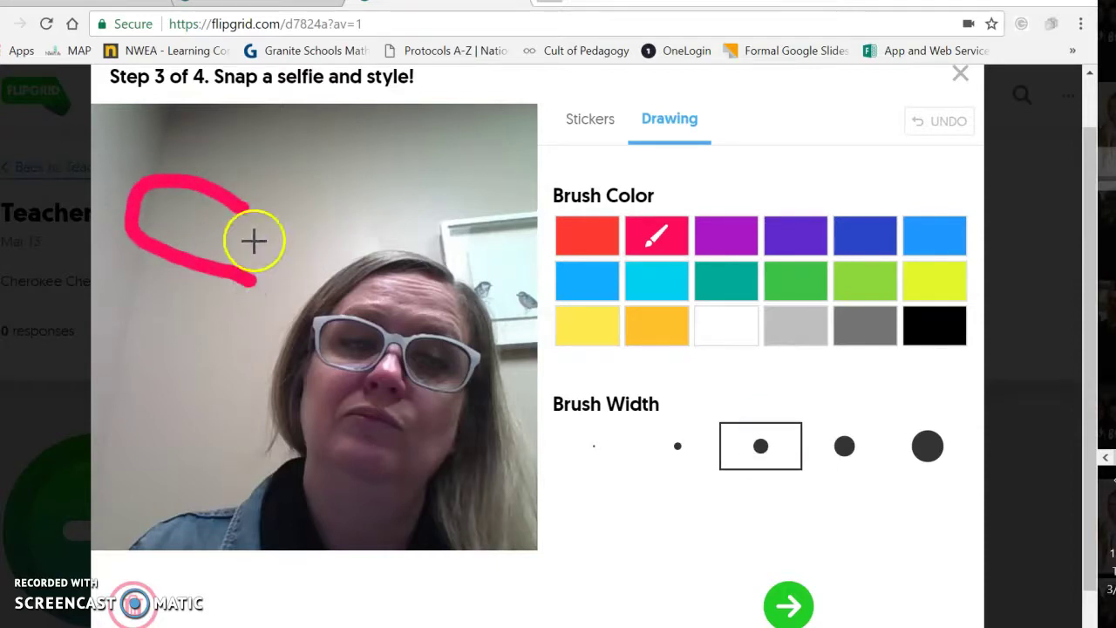
drag(249, 209, 276, 137)
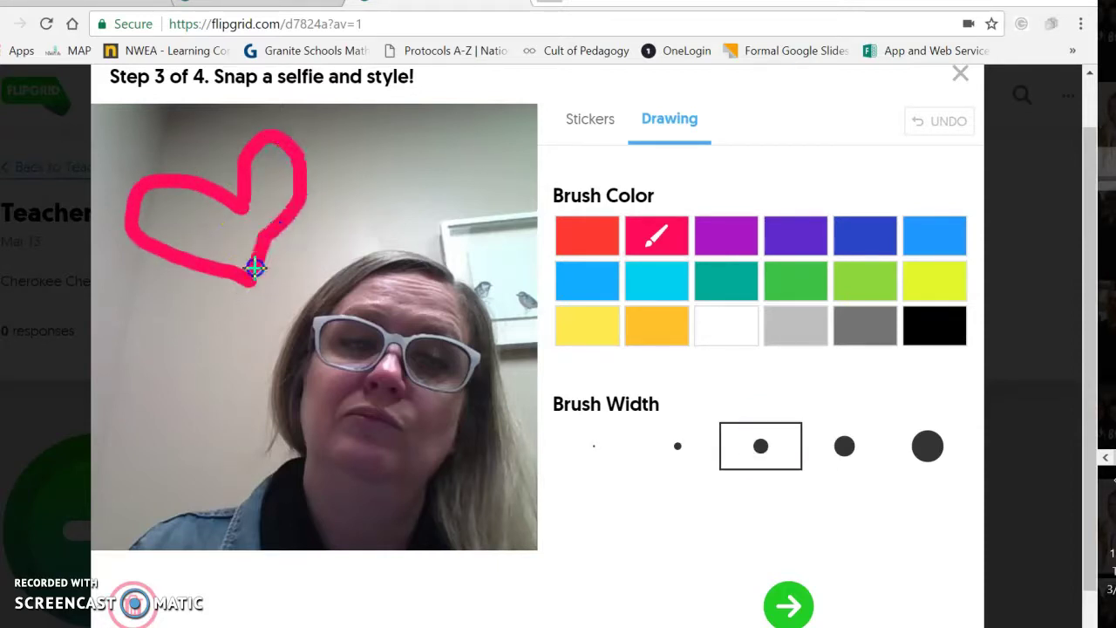
- Add a shrunken eagle animal sticker at the selfie's lower left and confirm the selfie
click(593, 132)
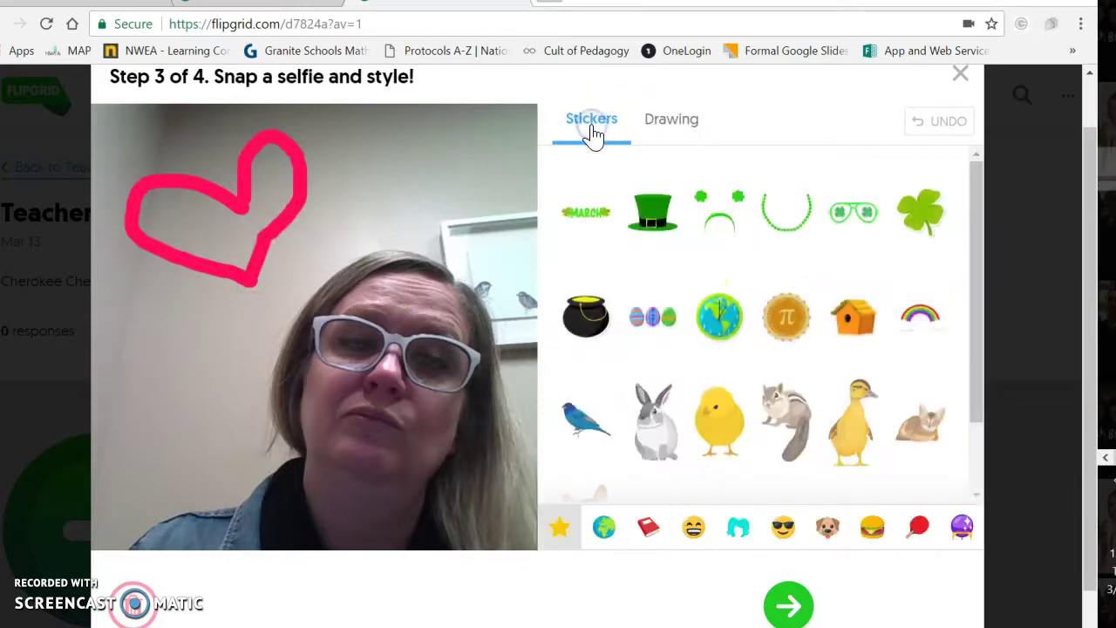
click(827, 527)
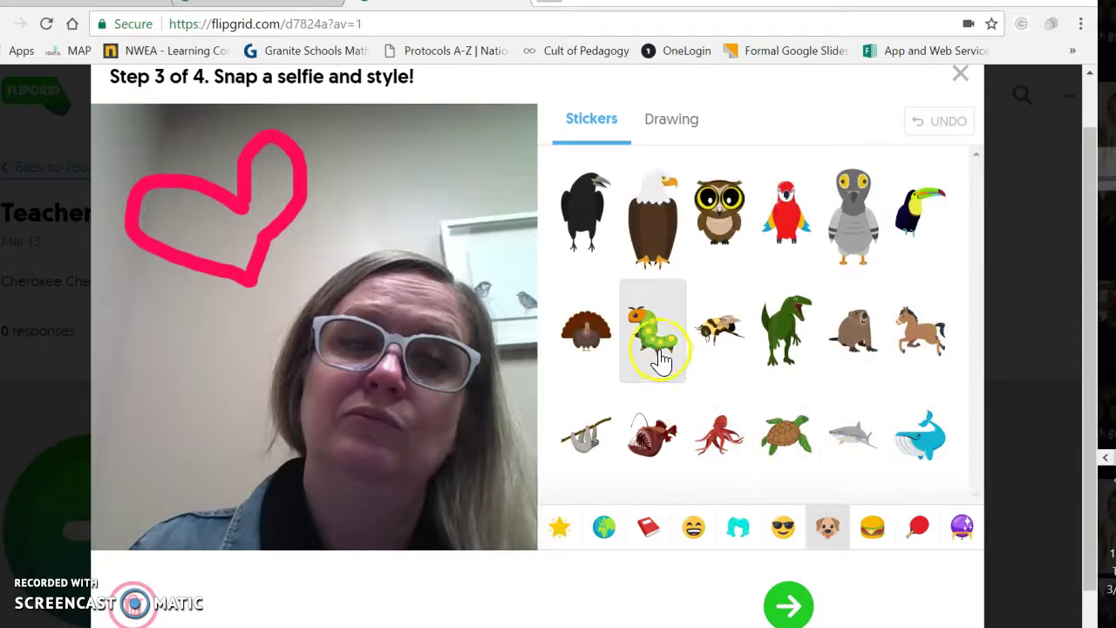
click(653, 222)
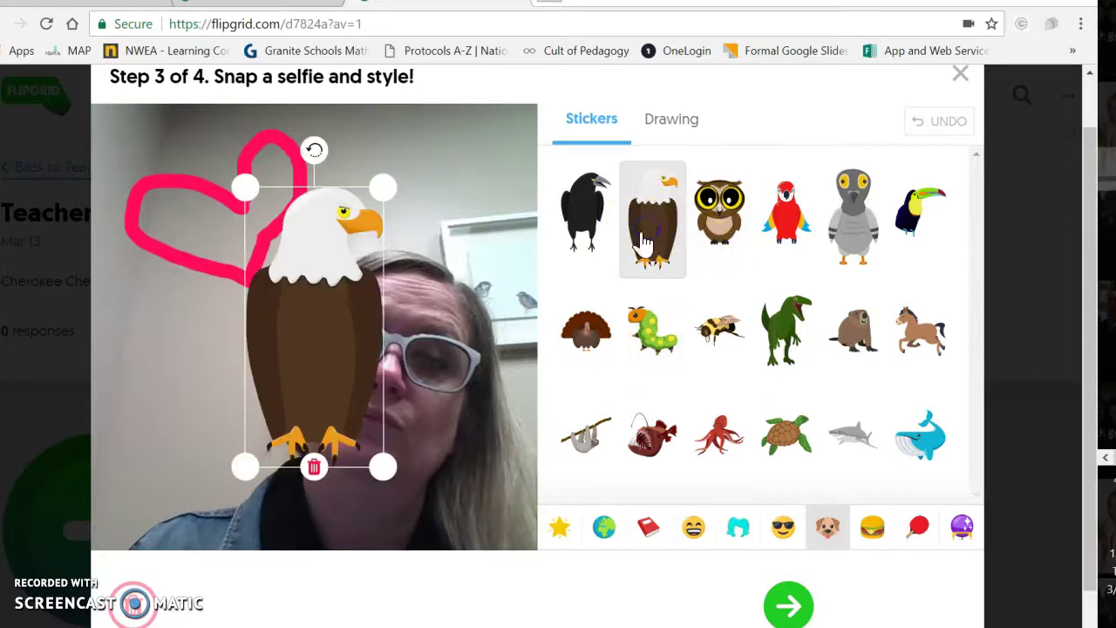
drag(250, 469, 330, 296)
drag(364, 260, 218, 472)
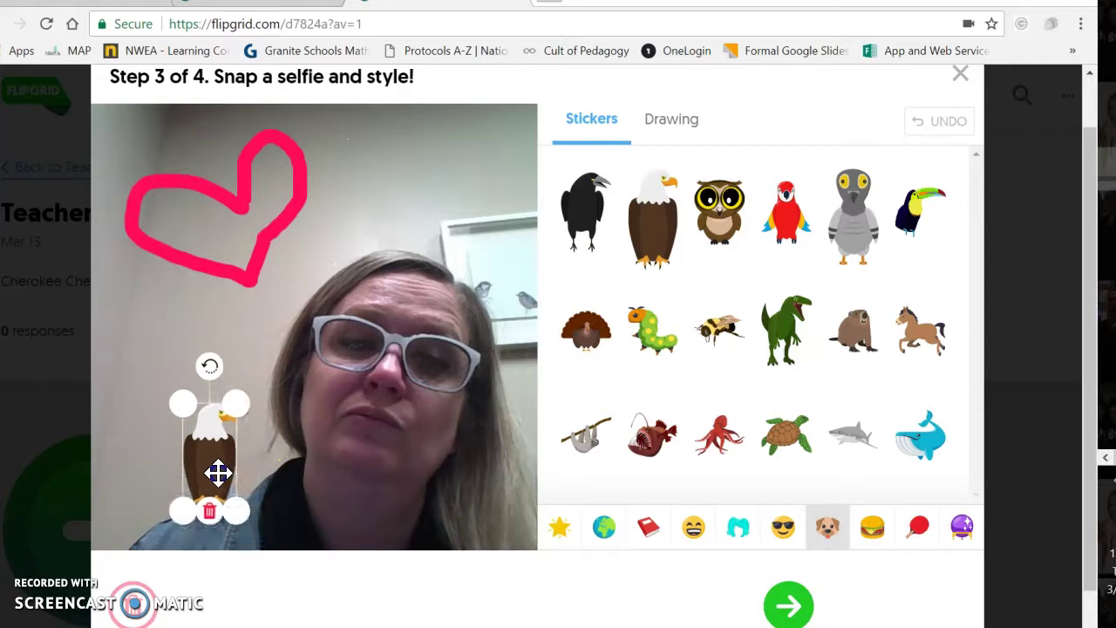
click(287, 513)
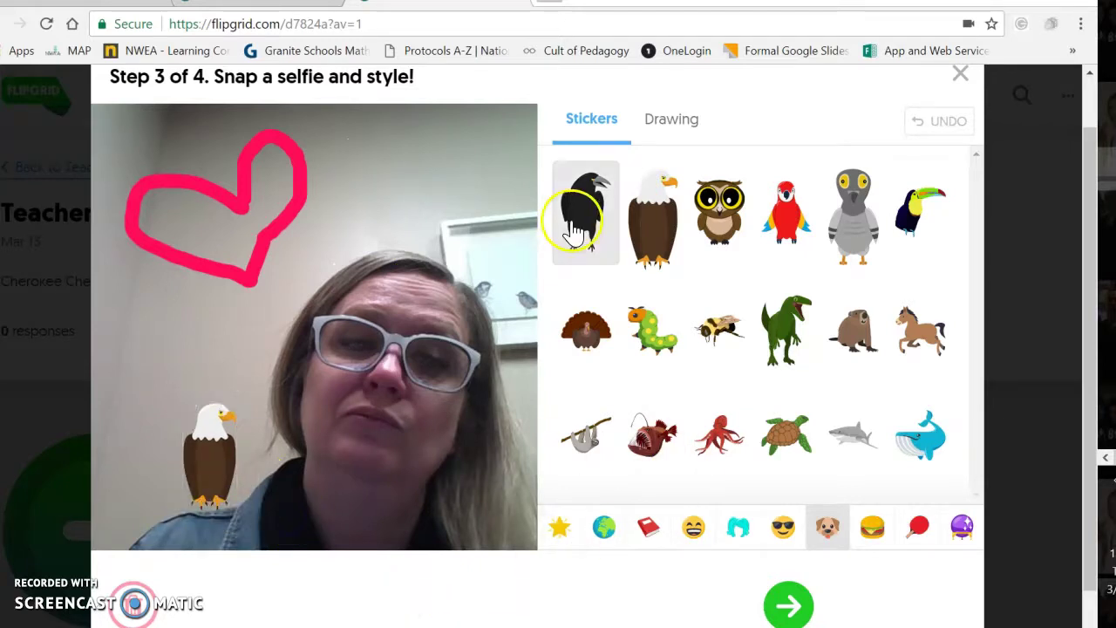
click(731, 600)
- Enter the responder's first name and last initial, submit the video, and complete back to the topic
click(784, 607)
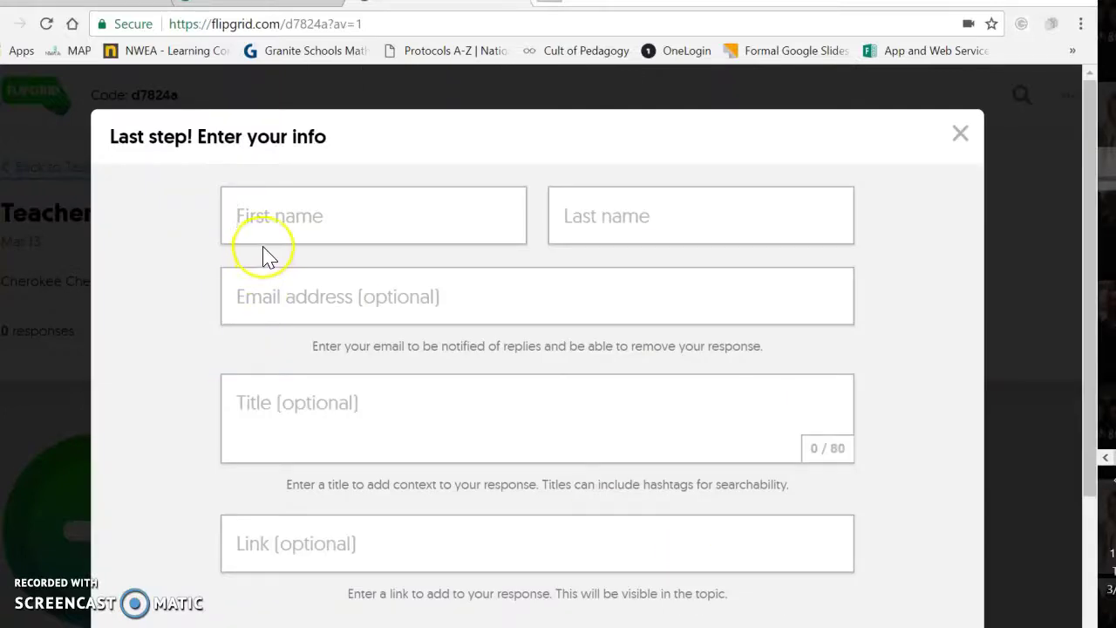
text(Kelly)
key(Tab)
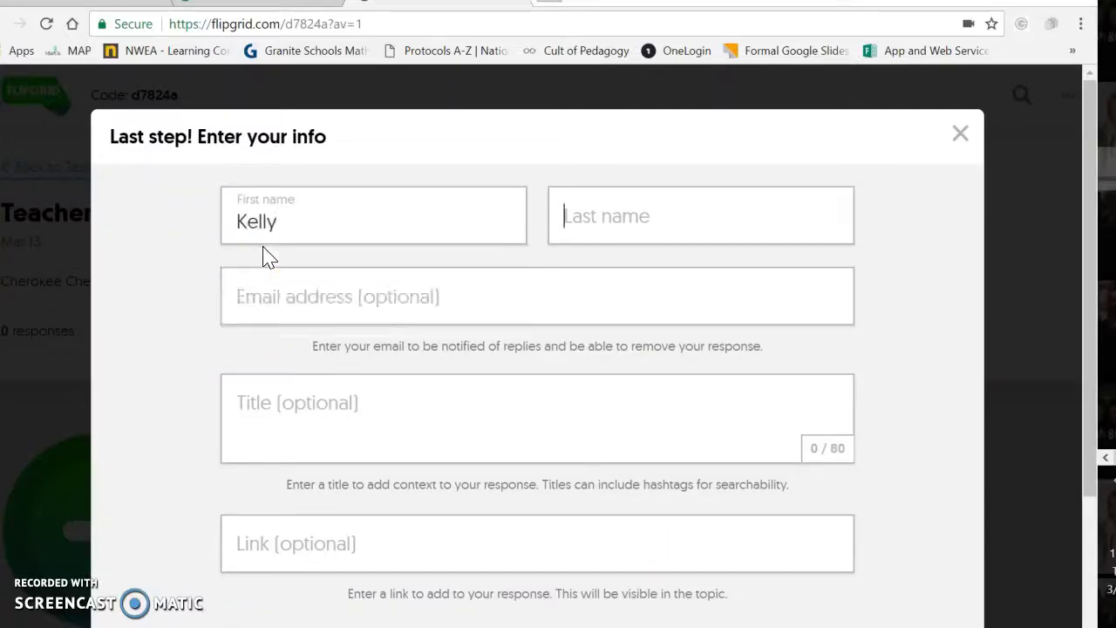
text(S)
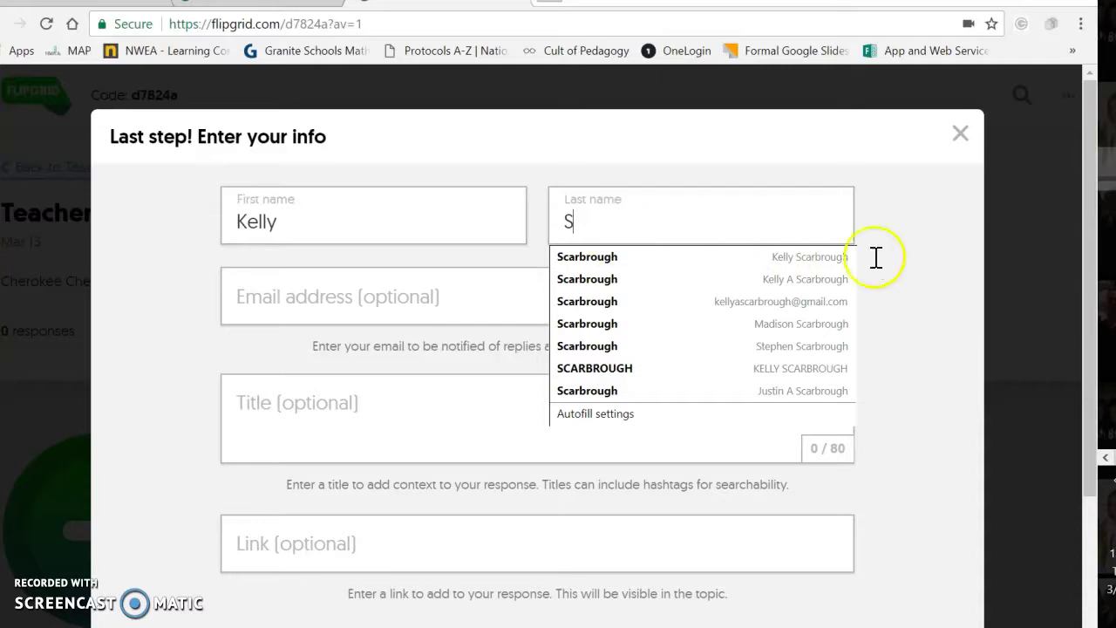
click(910, 269)
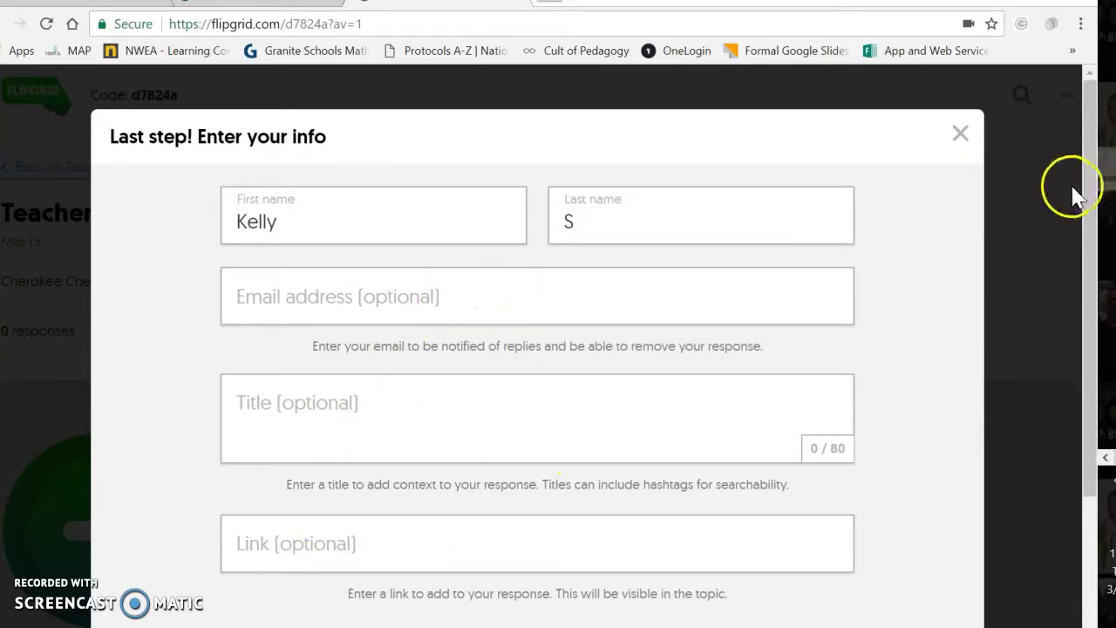
drag(1089, 212, 1086, 388)
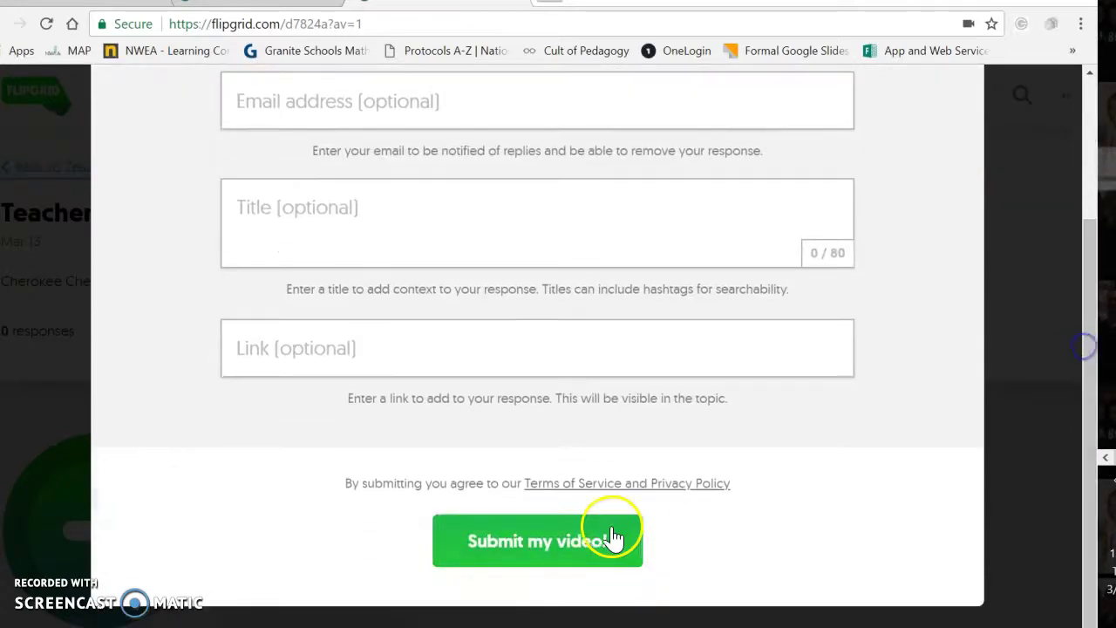
click(602, 540)
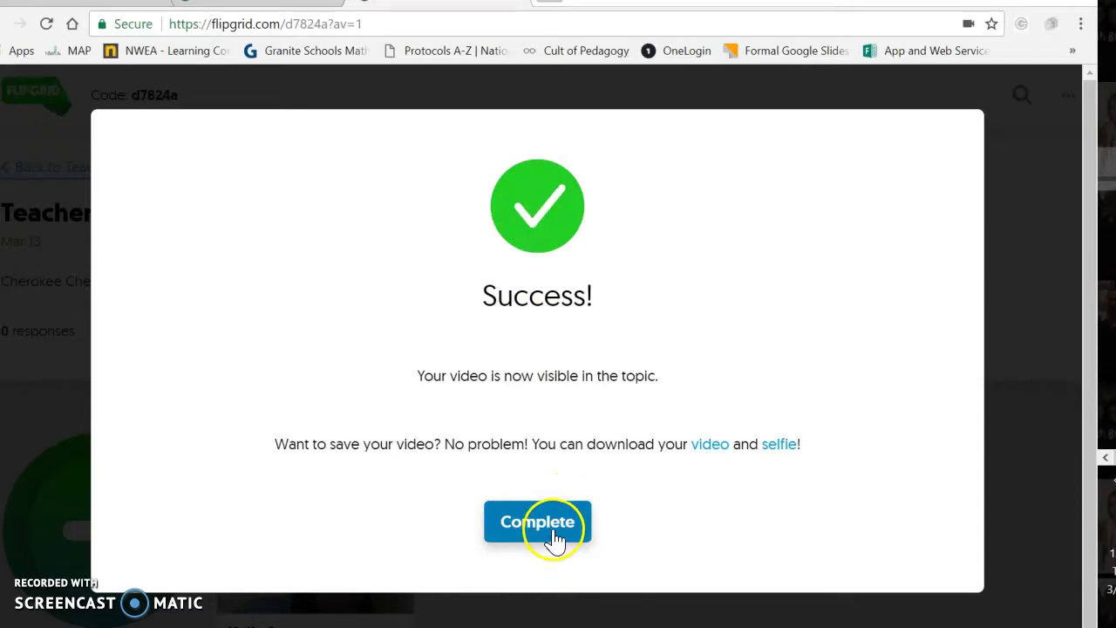
click(555, 531)
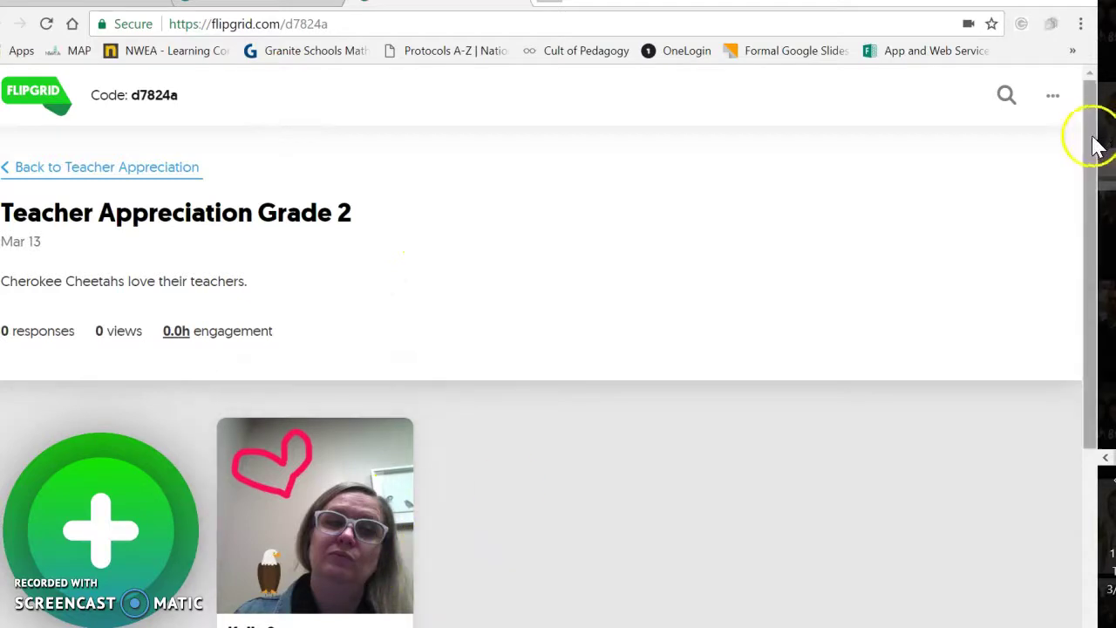
- Play the new response from its thumbnail, close the player, and return to the admin tab
drag(1097, 146, 1090, 249)
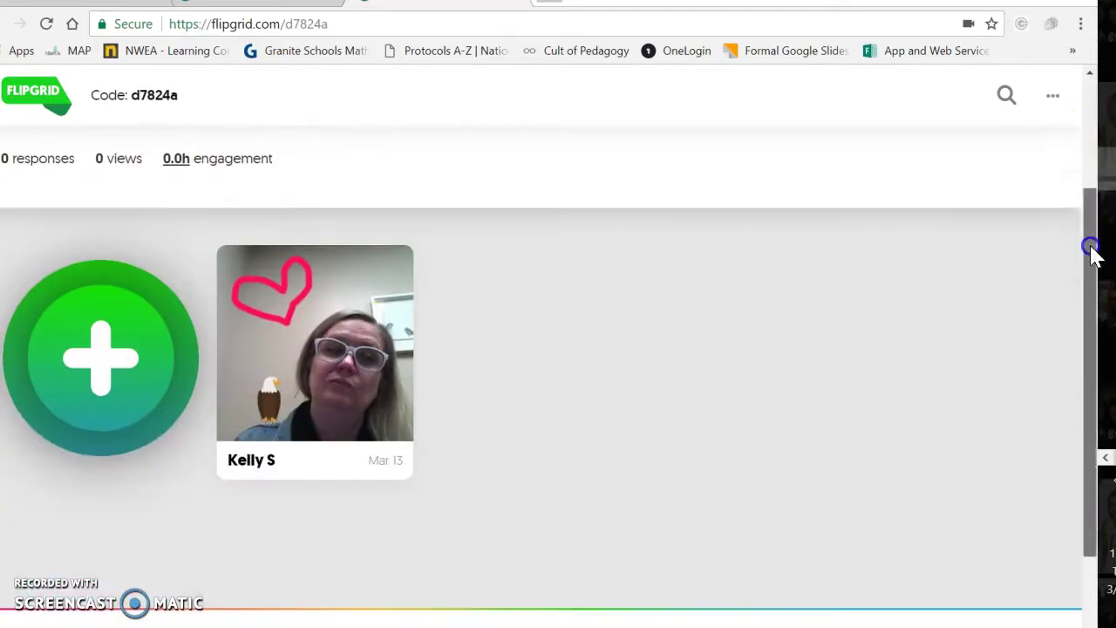
click(331, 359)
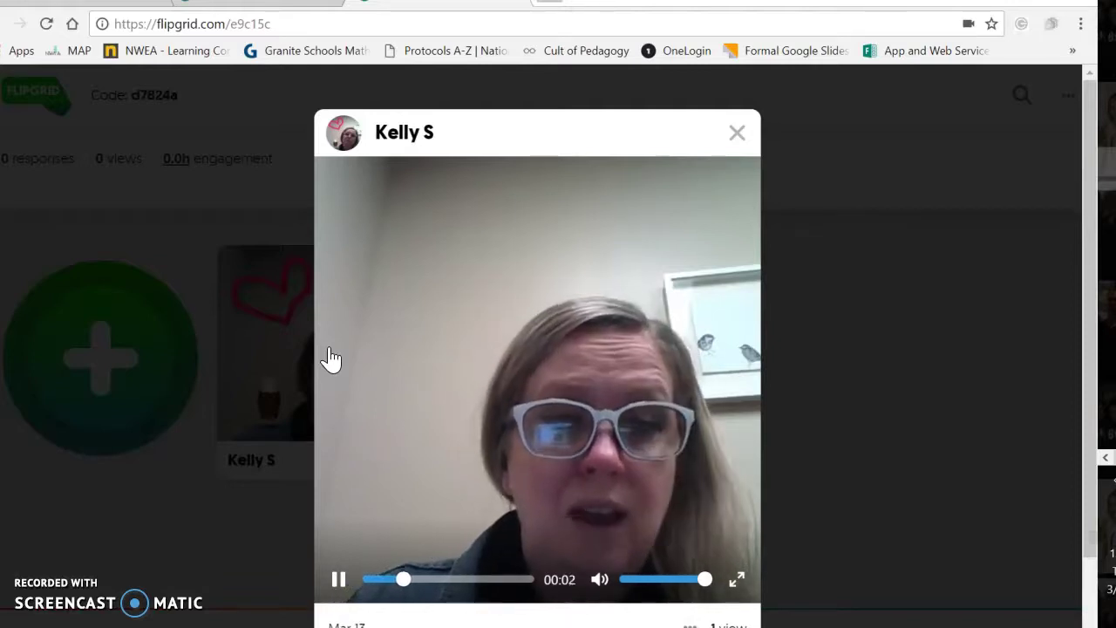
click(731, 56)
click(737, 135)
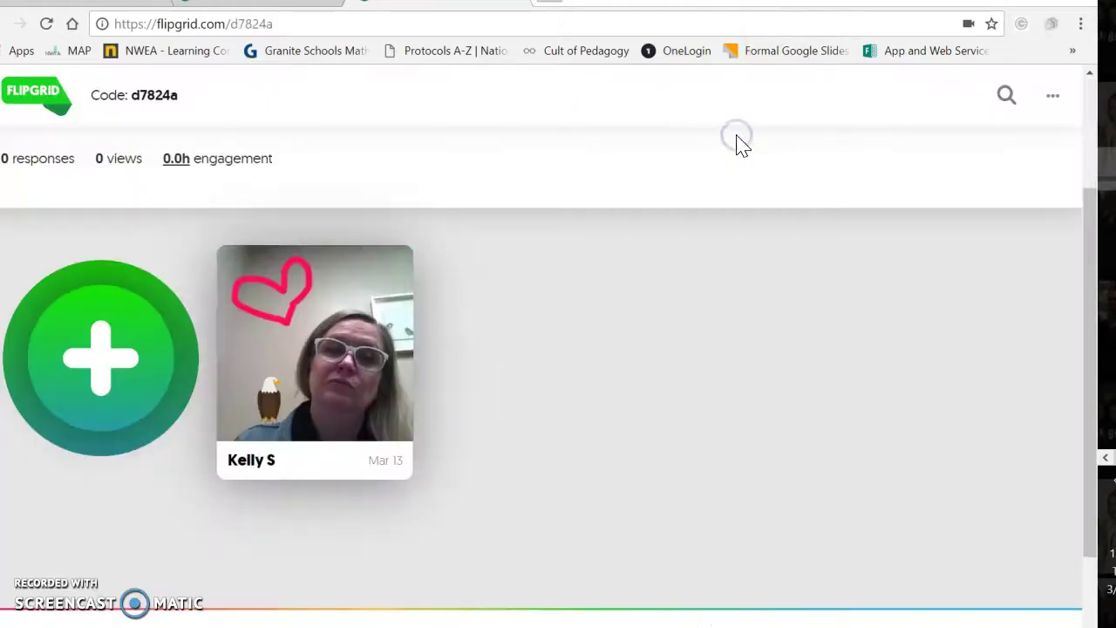
click(348, 4)
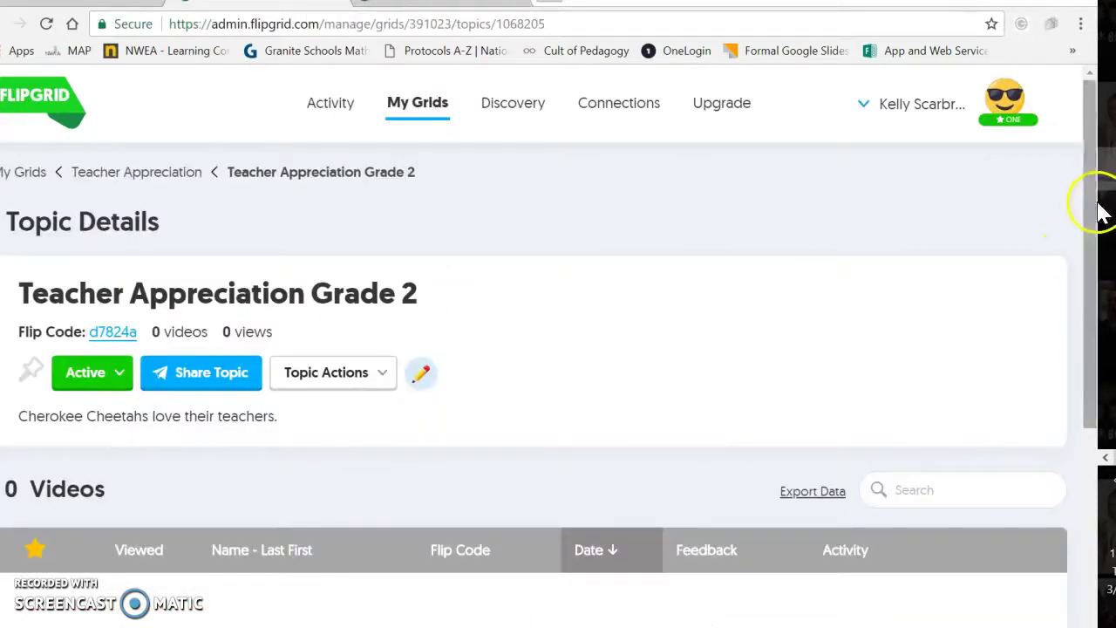
- Scroll to the topic's single video row and view that response's share options
drag(1098, 209, 1089, 328)
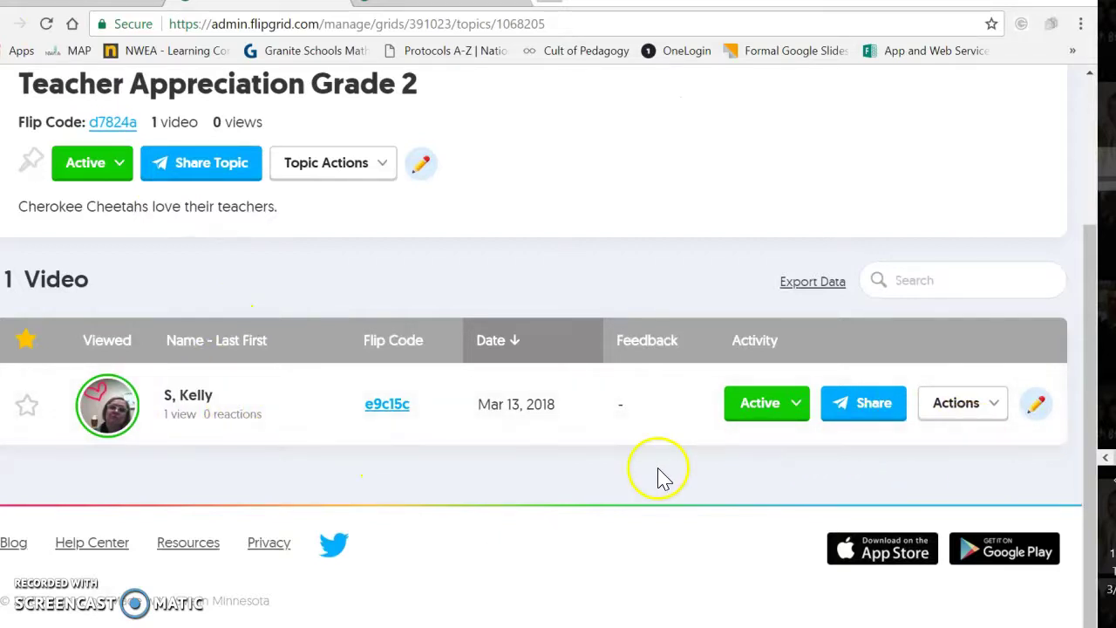
click(386, 405)
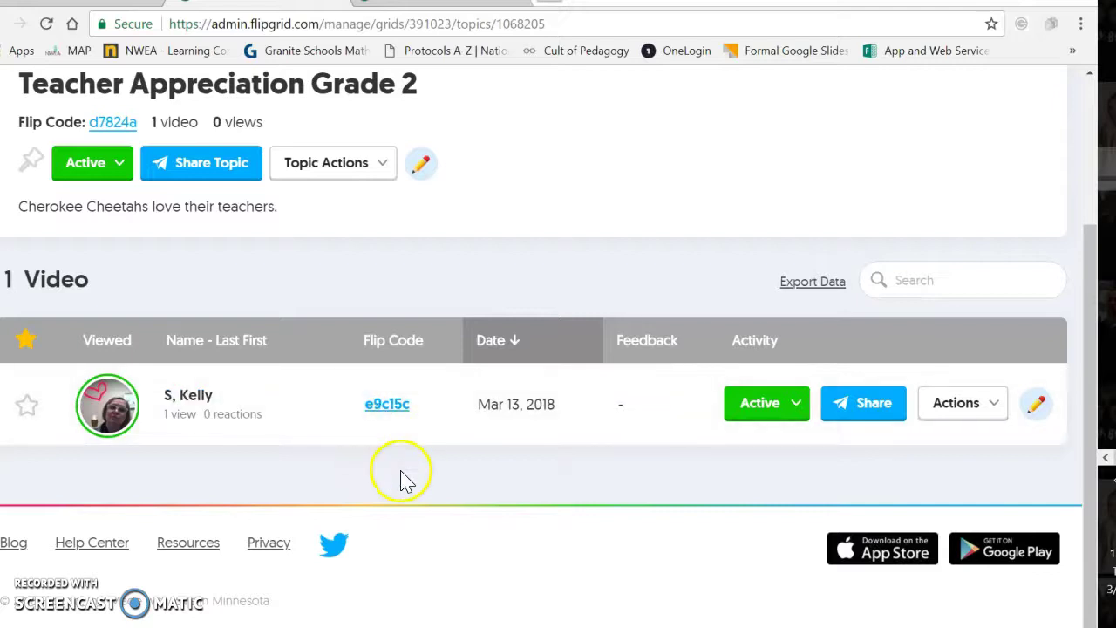
click(885, 408)
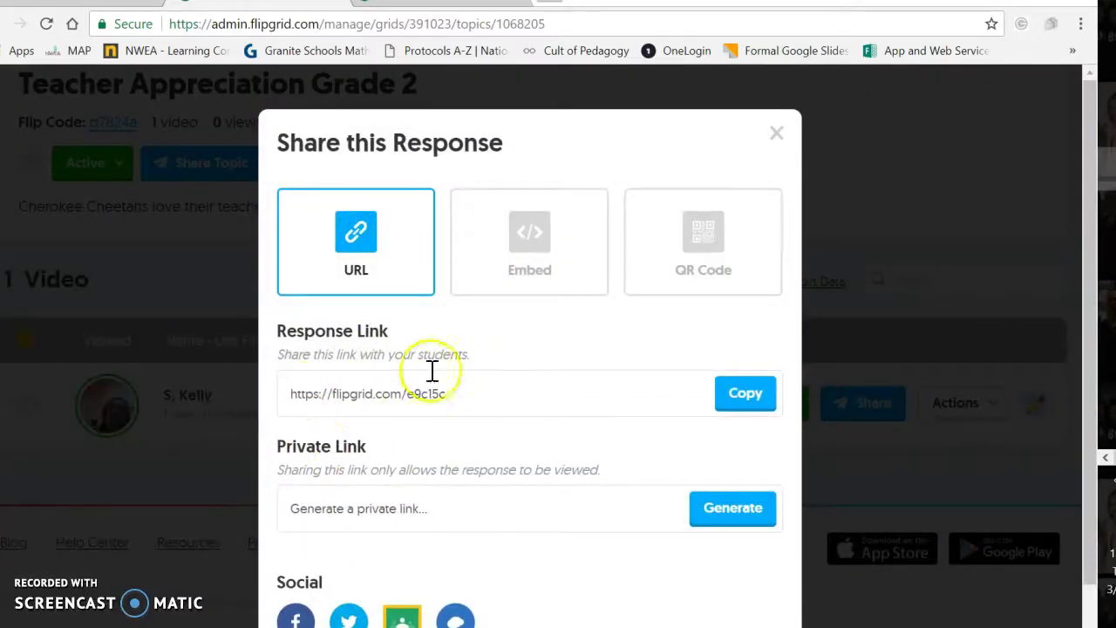
click(778, 133)
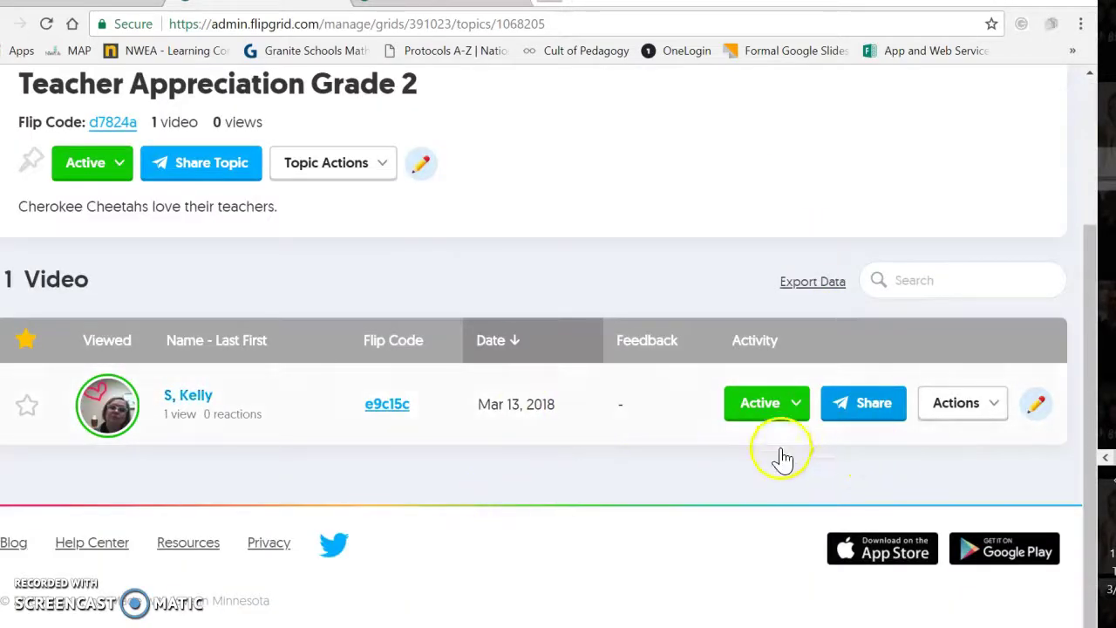
- View the Teacher Appreciation Grade 2 topic's share link, then close it
click(231, 164)
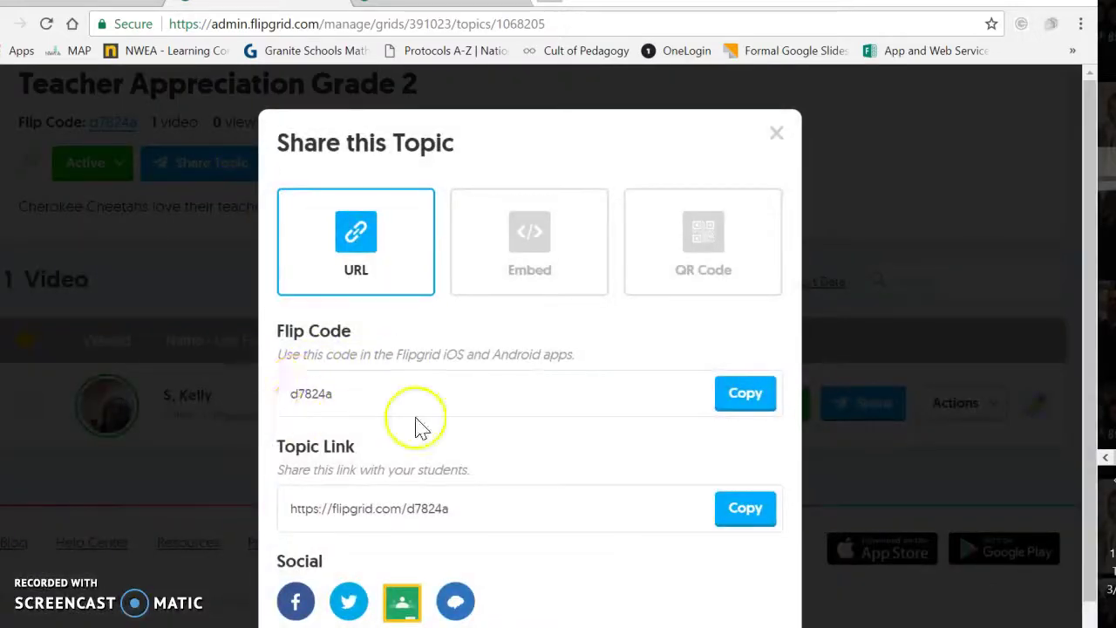
click(300, 419)
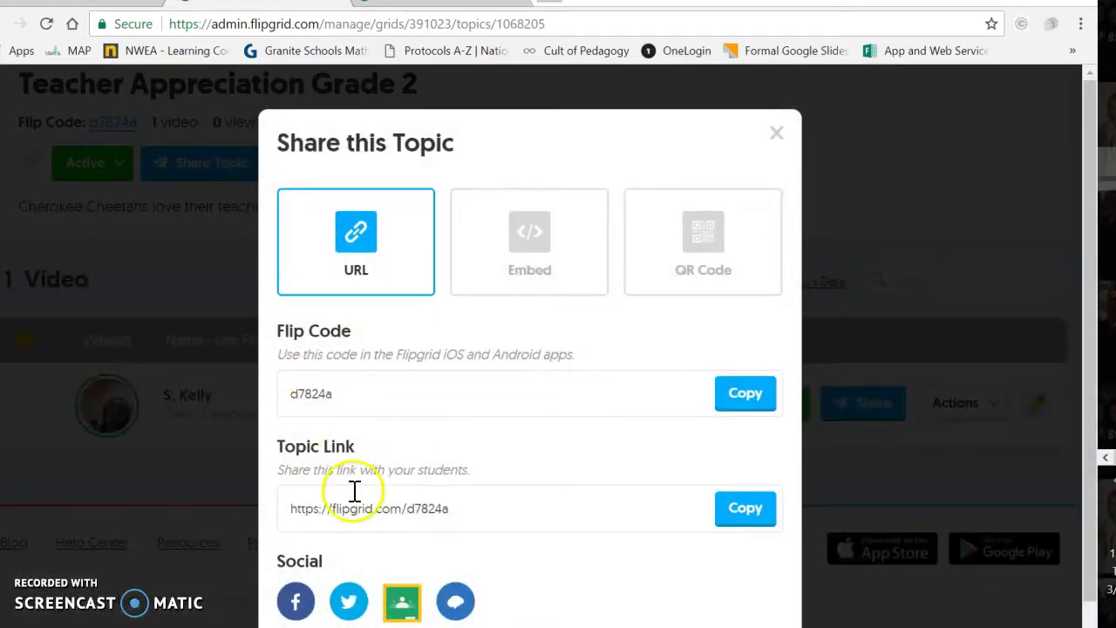
click(776, 135)
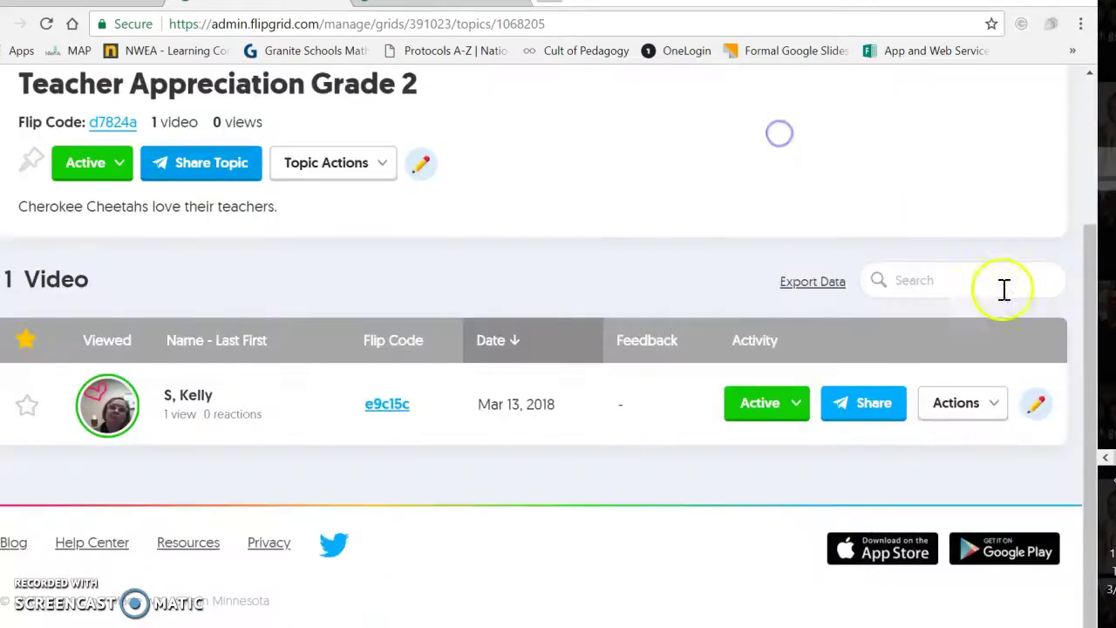
drag(1092, 371, 1089, 198)
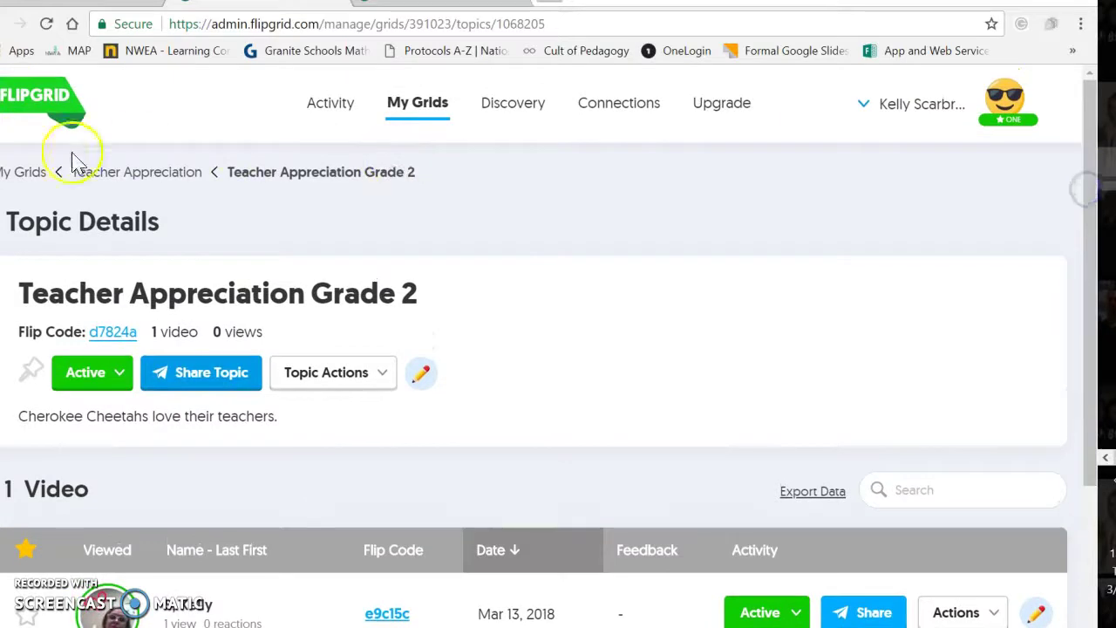
- From My Grids, view and close the Teacher Appreciation grid's share link
click(29, 174)
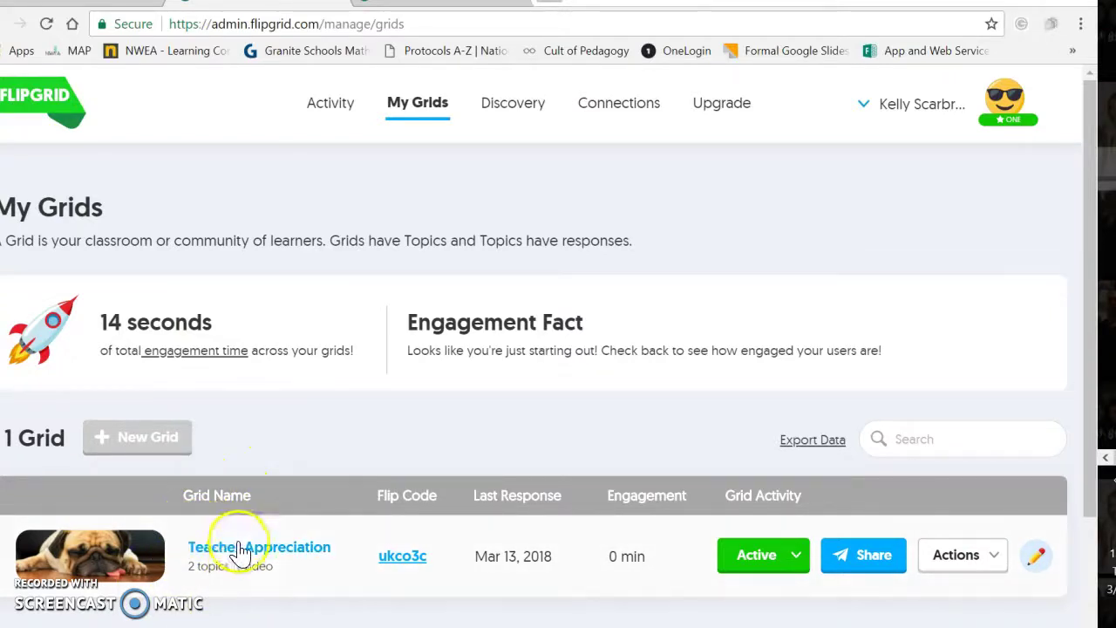
click(861, 565)
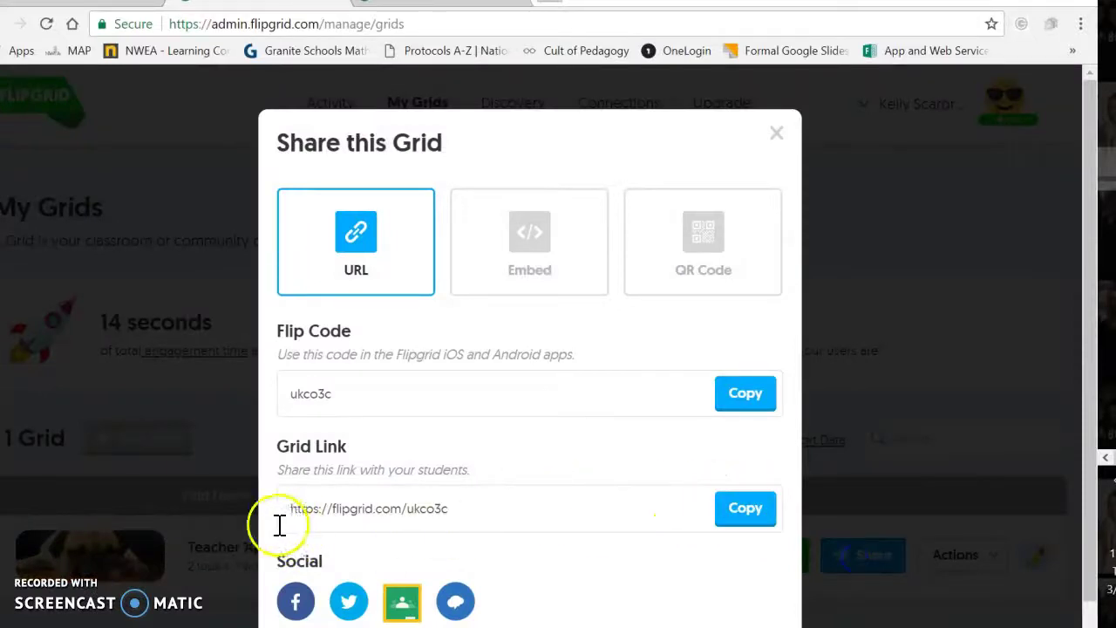
click(776, 137)
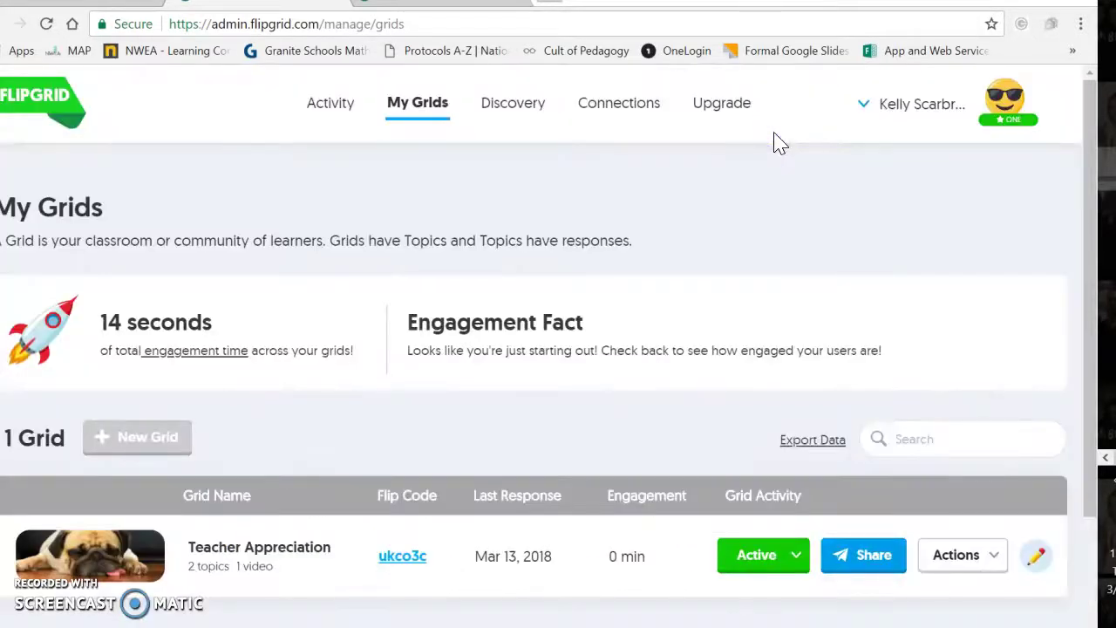